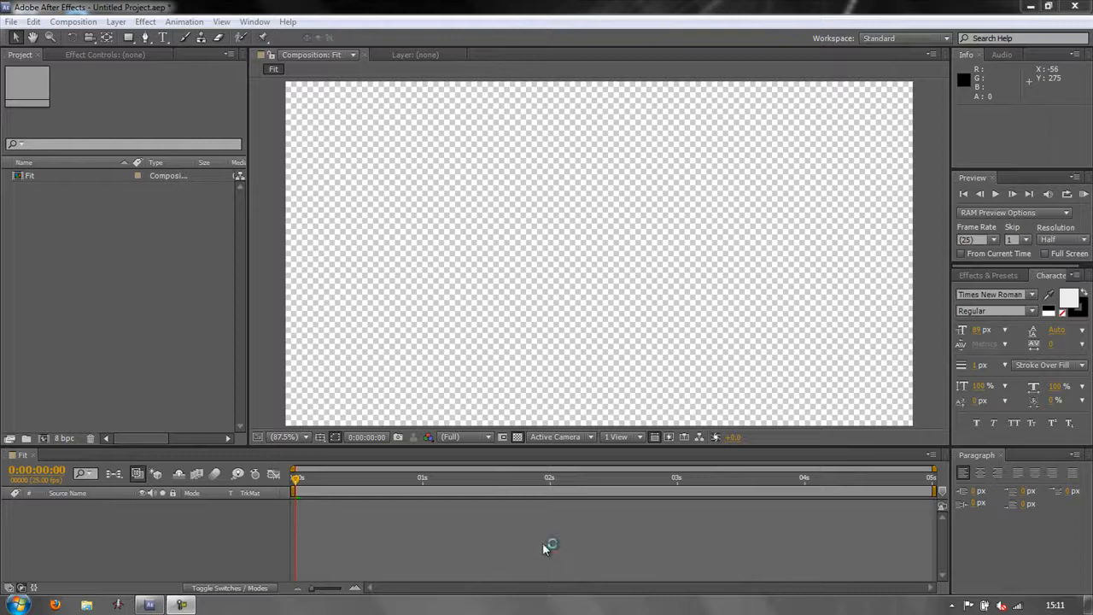
Import the Dunstanburgh Castle and Seabird images from the Pics folder into the project.
double_click(105, 270)
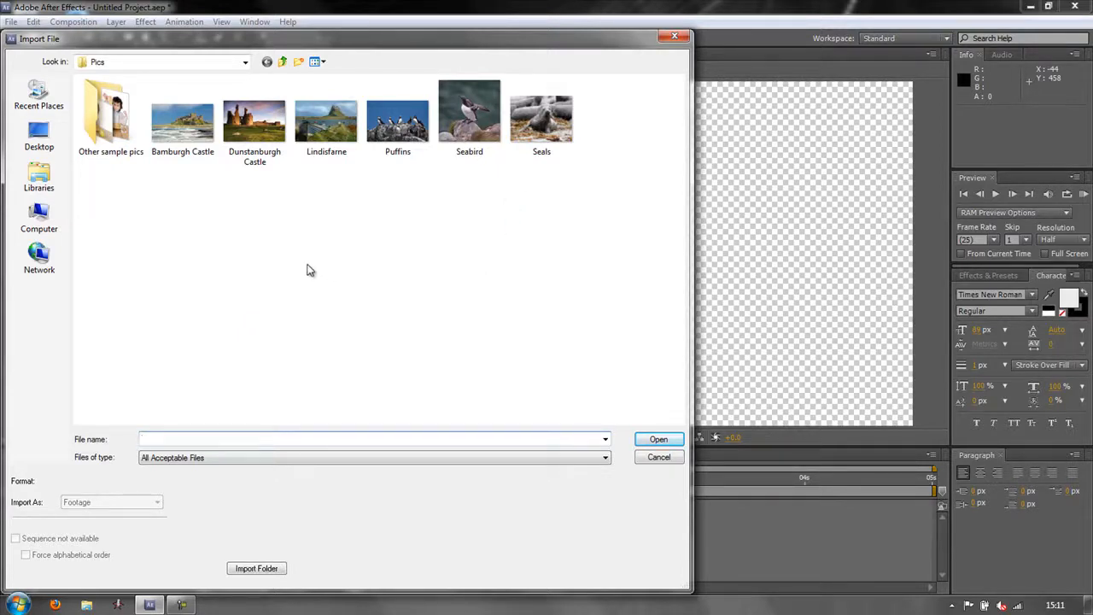
left_click(250, 143)
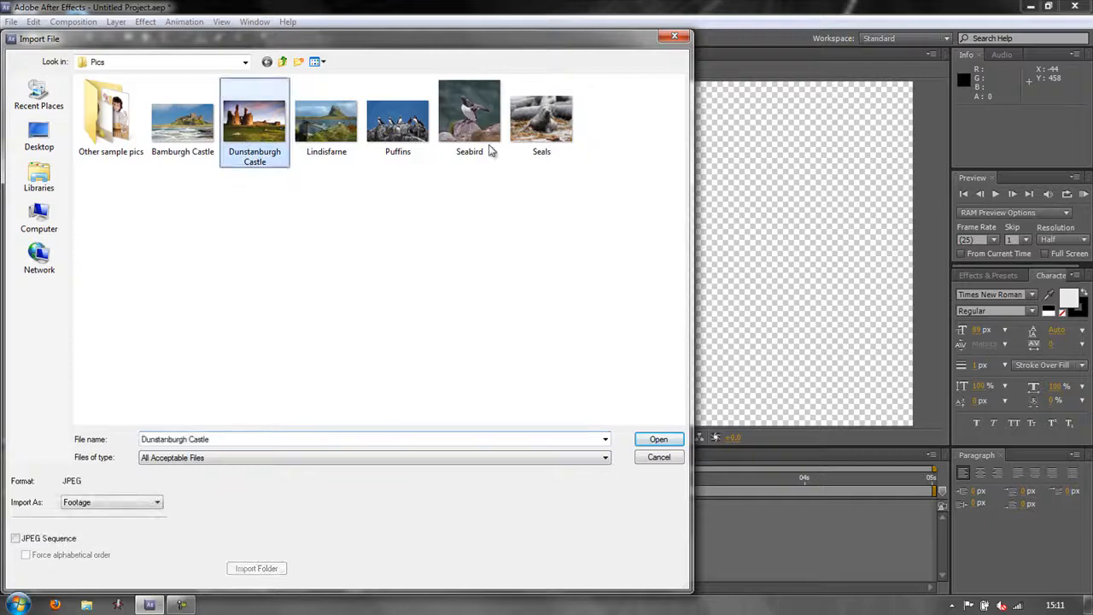
left_click(476, 121, "ctrl")
left_click(659, 440)
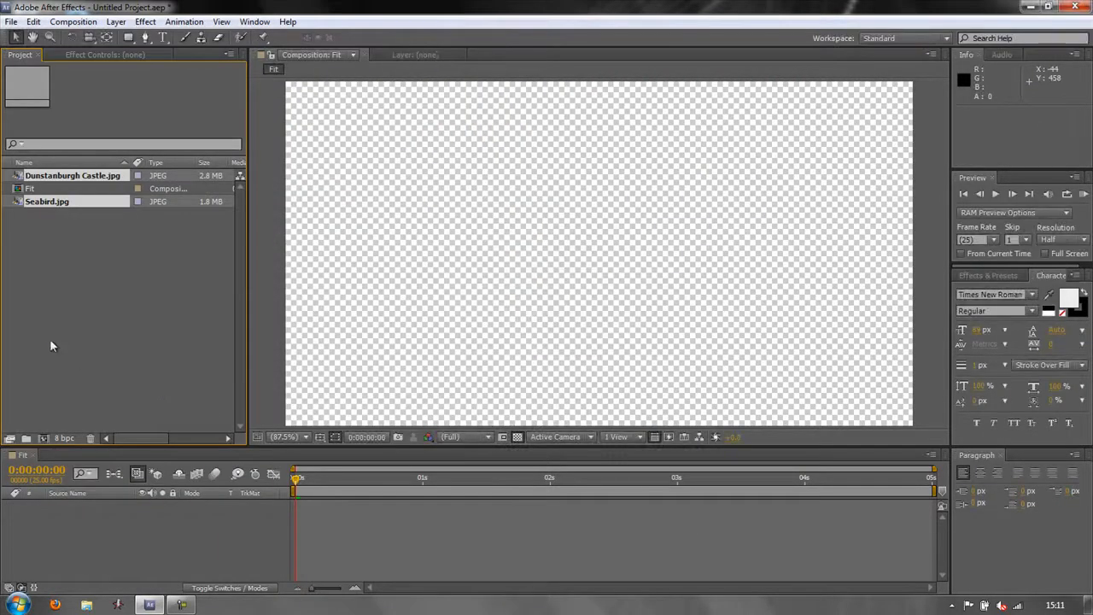
left_click(34, 293)
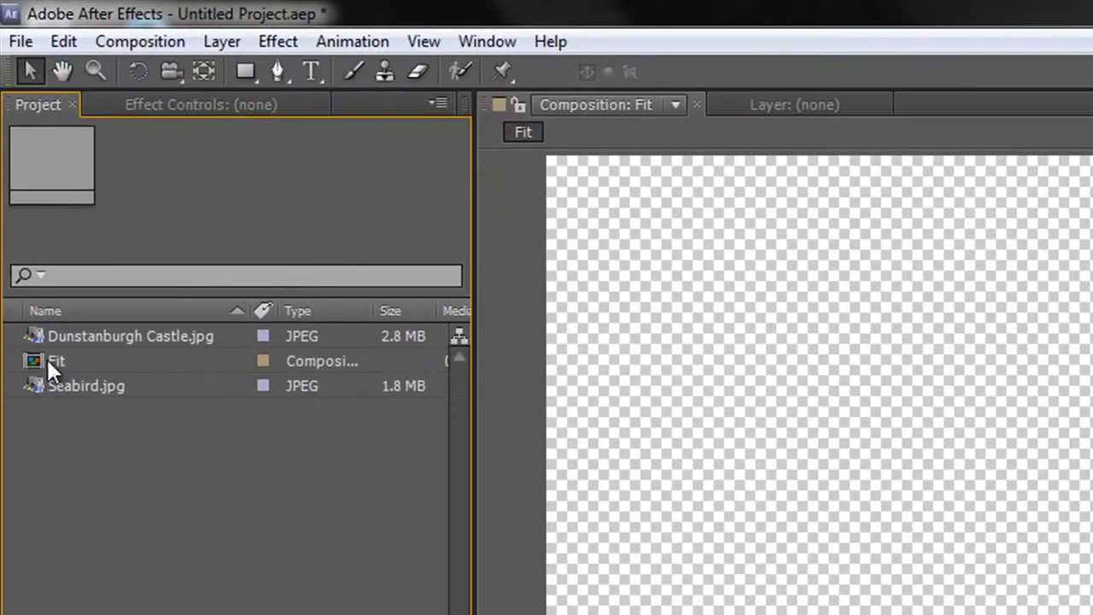
Check the dimensions of the Fit composition and Dunstanburgh Castle.jpg, and add the castle image to the composition as a layer.
left_click(43, 355)
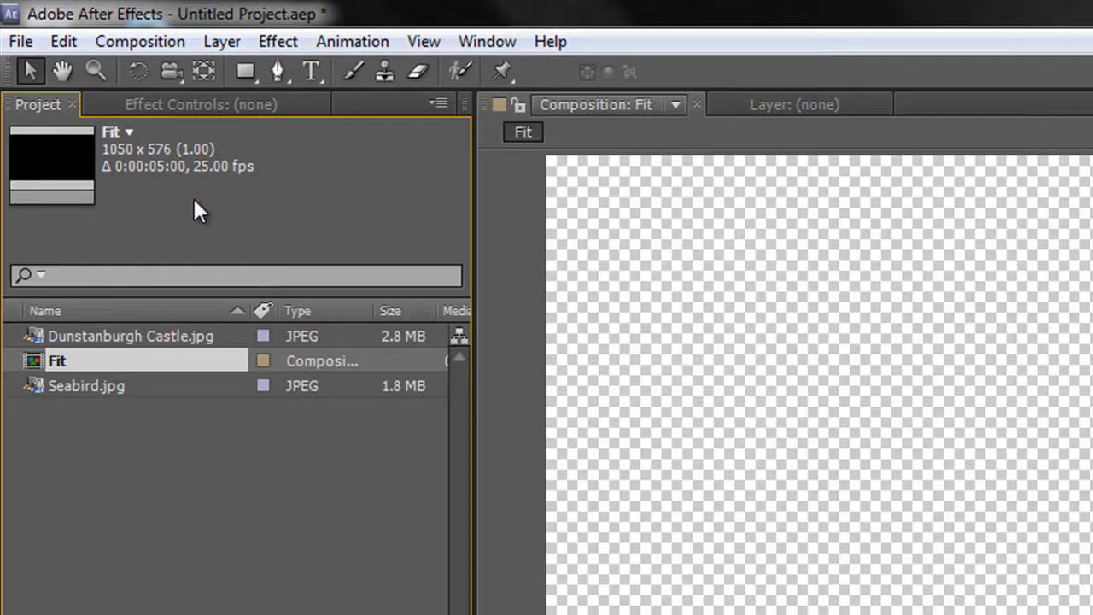
left_click(125, 334)
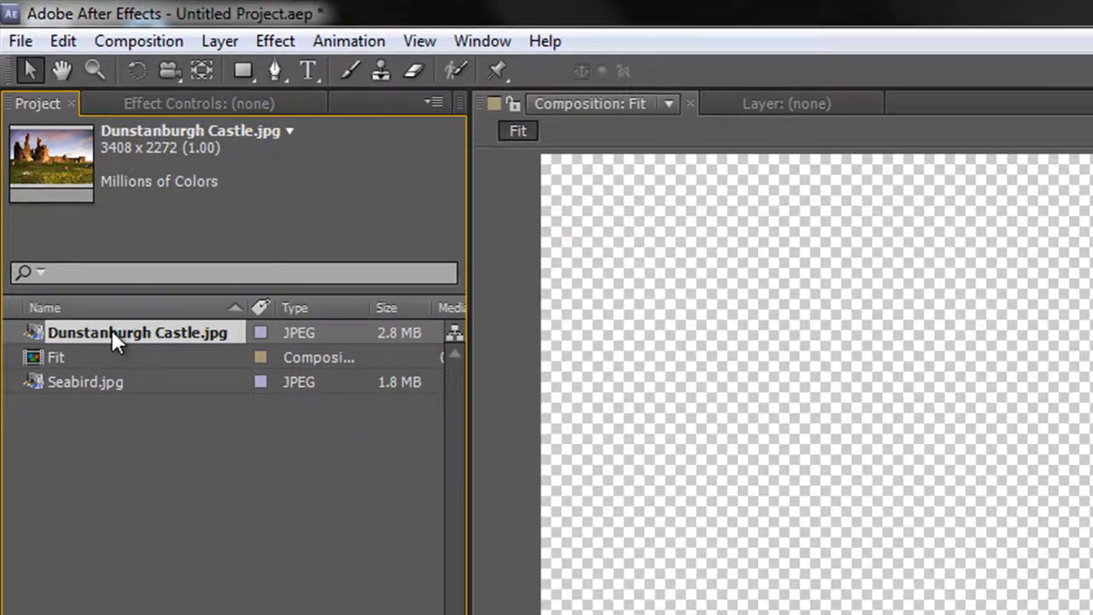
left_click_drag(114, 335, 107, 387)
left_click_drag(65, 233, 68, 588)
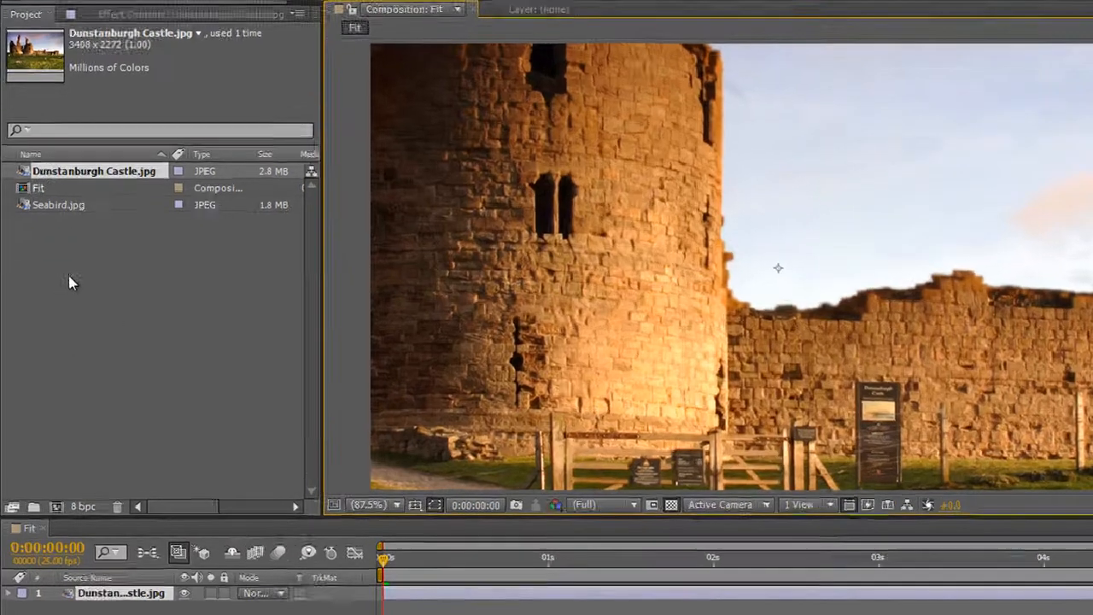
right_click(61, 298)
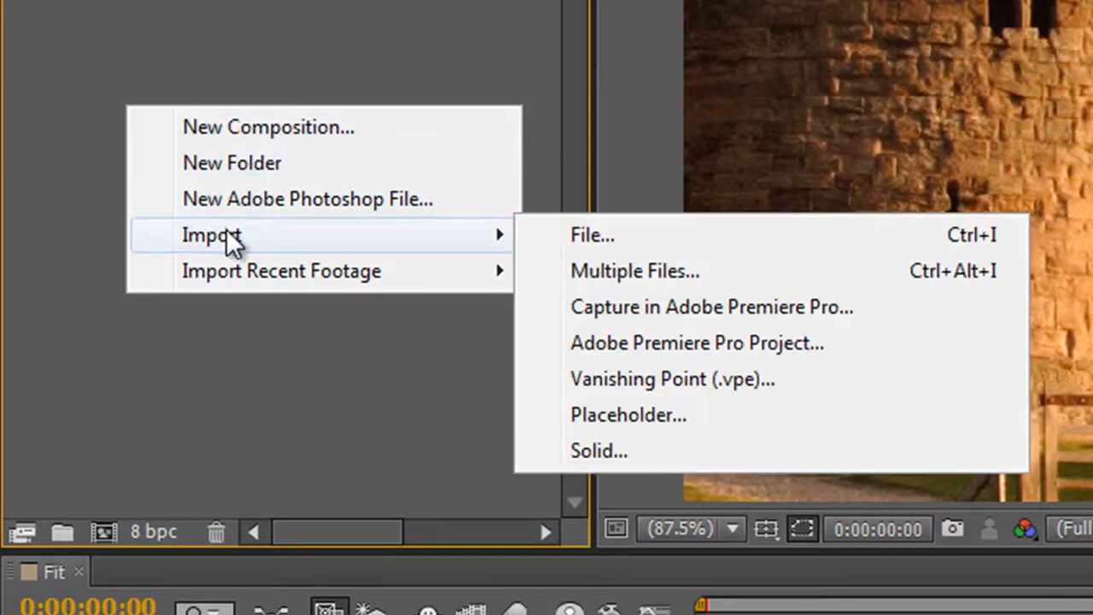
mouse_move(255, 284)
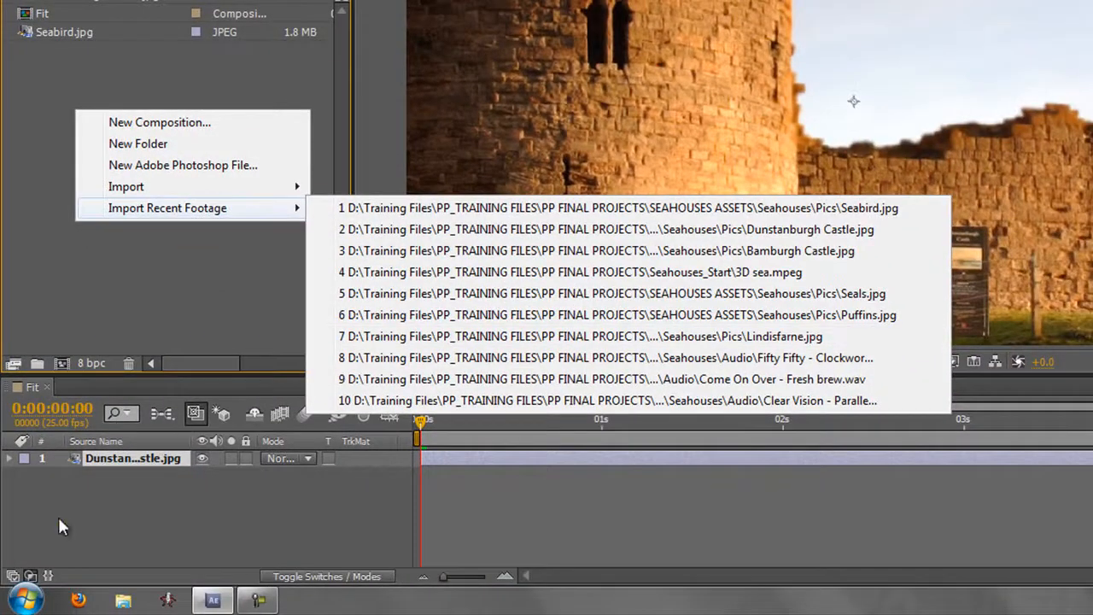
left_click(117, 536)
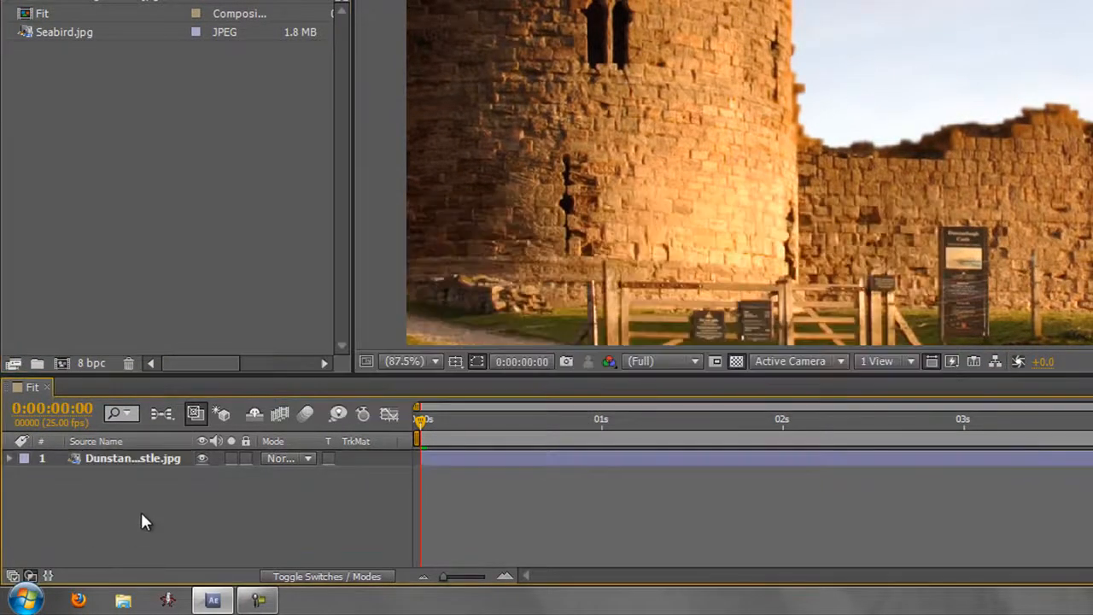
right_click(148, 506)
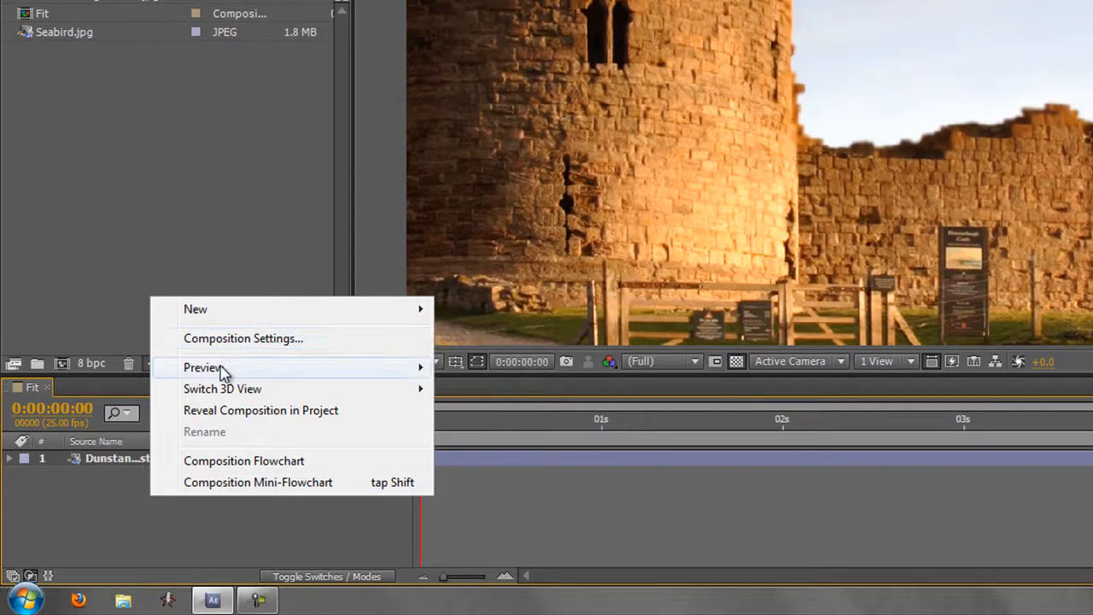
mouse_move(220, 369)
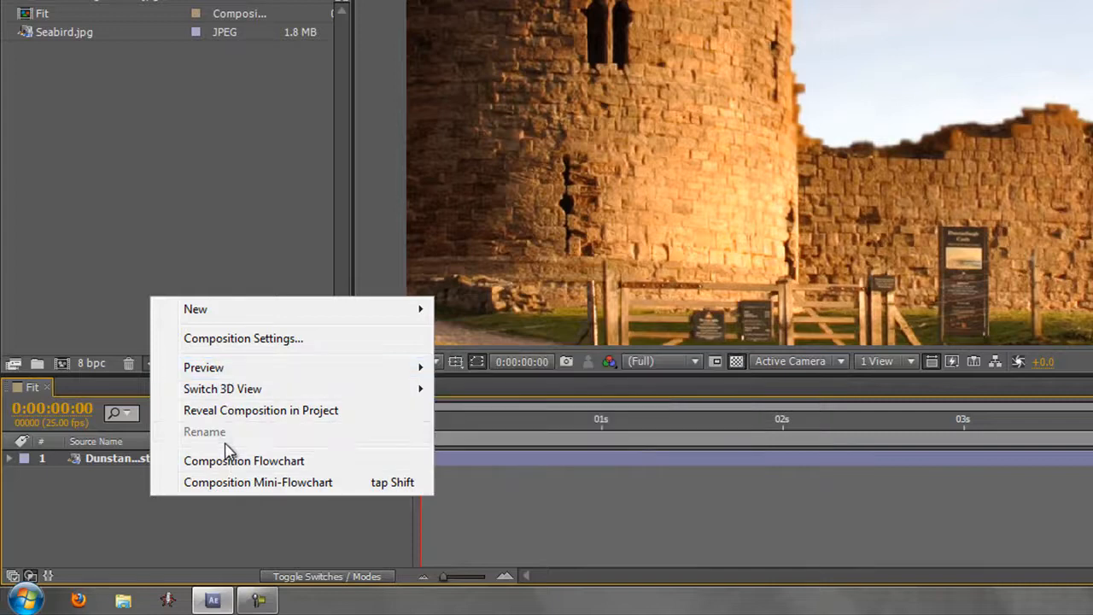
left_click(91, 501)
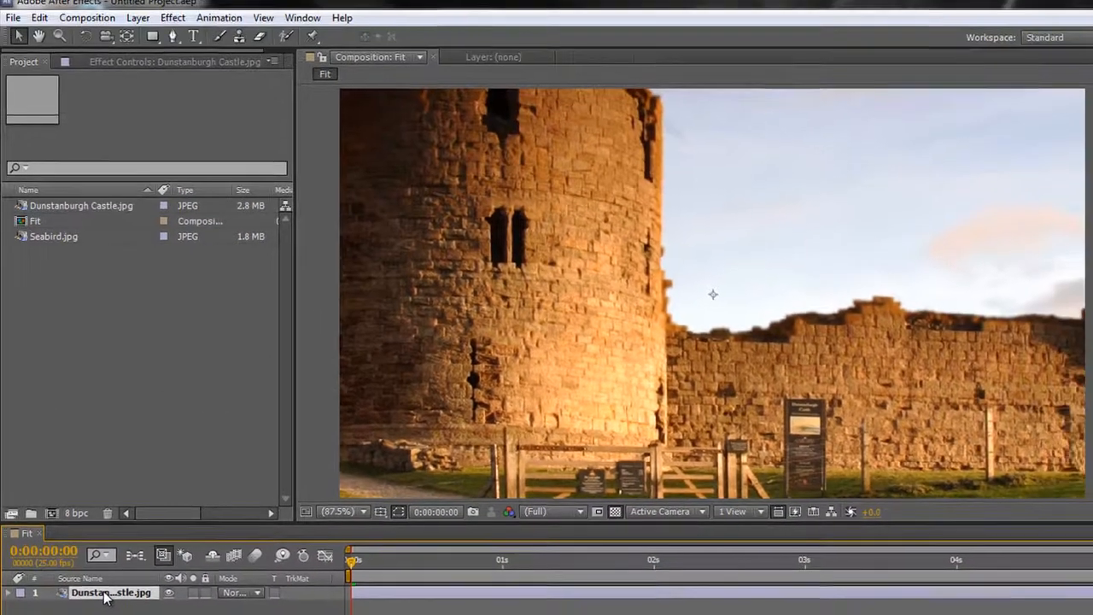
right_click(106, 597)
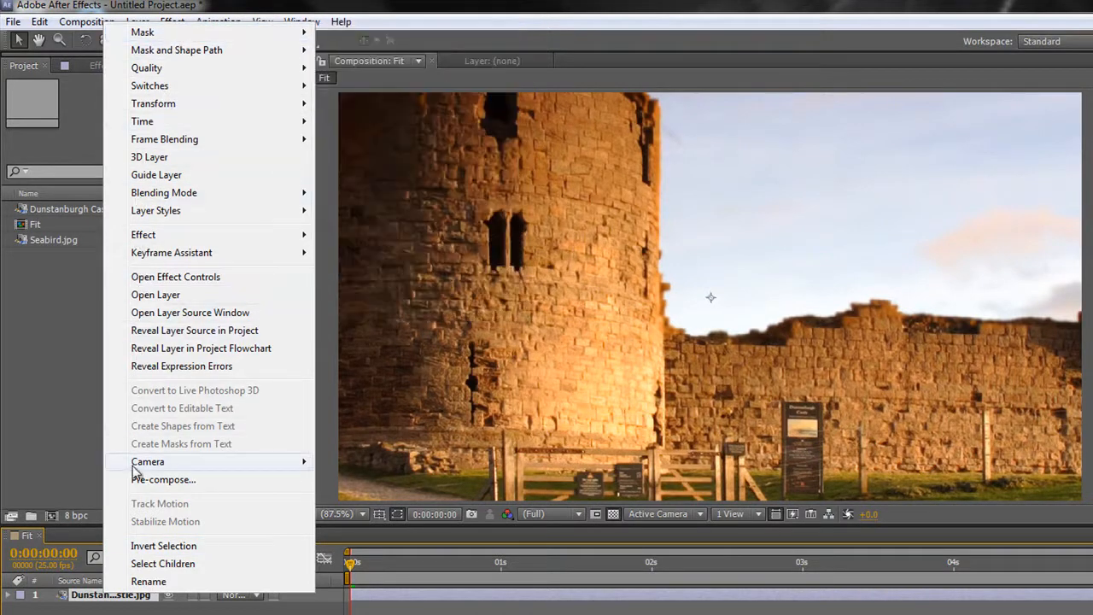
mouse_move(134, 468)
left_click(568, 332)
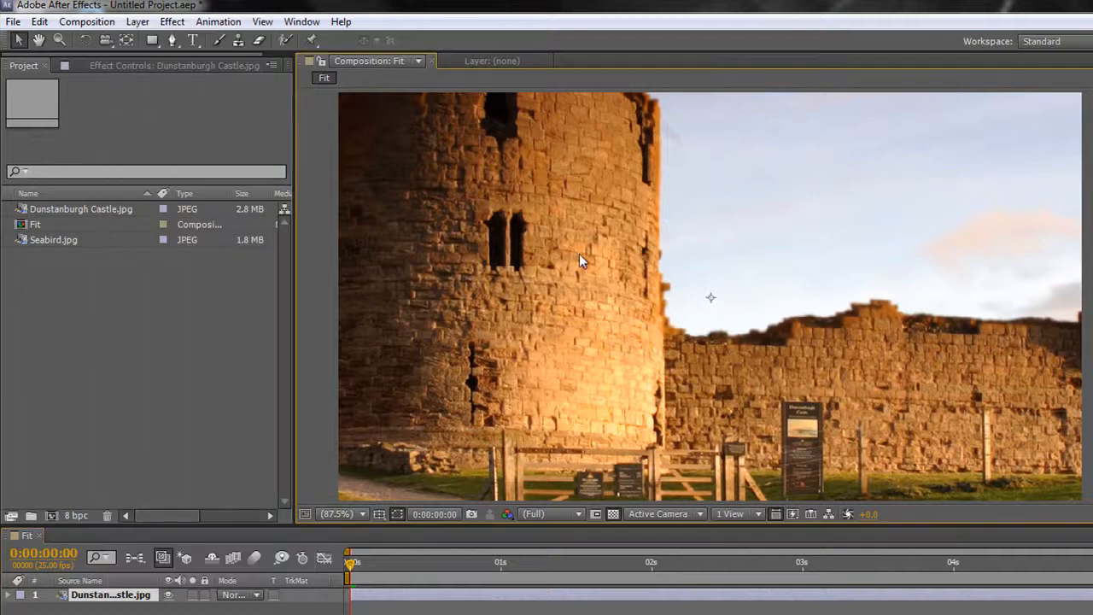
right_click(608, 228)
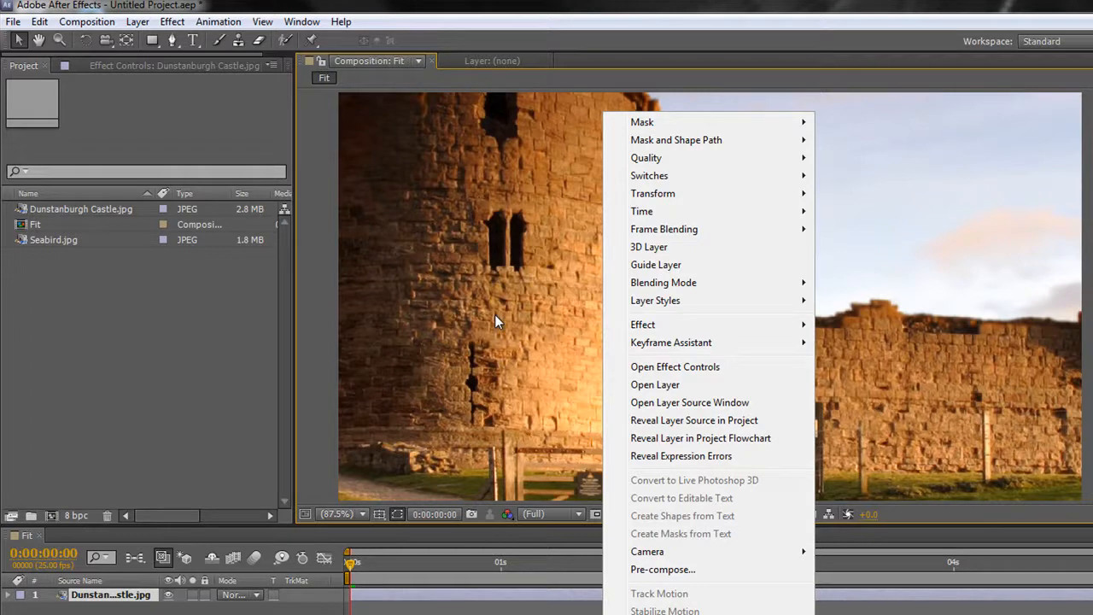
left_click(462, 426)
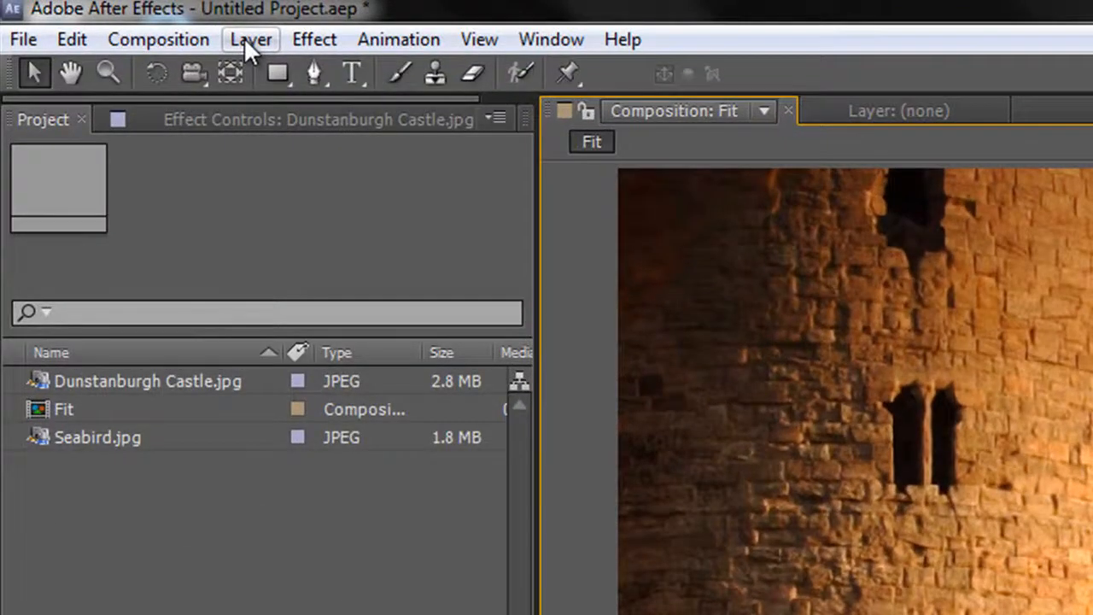
Apply Fit to Comp to the Dunstanburgh Castle layer.
left_click(167, 31)
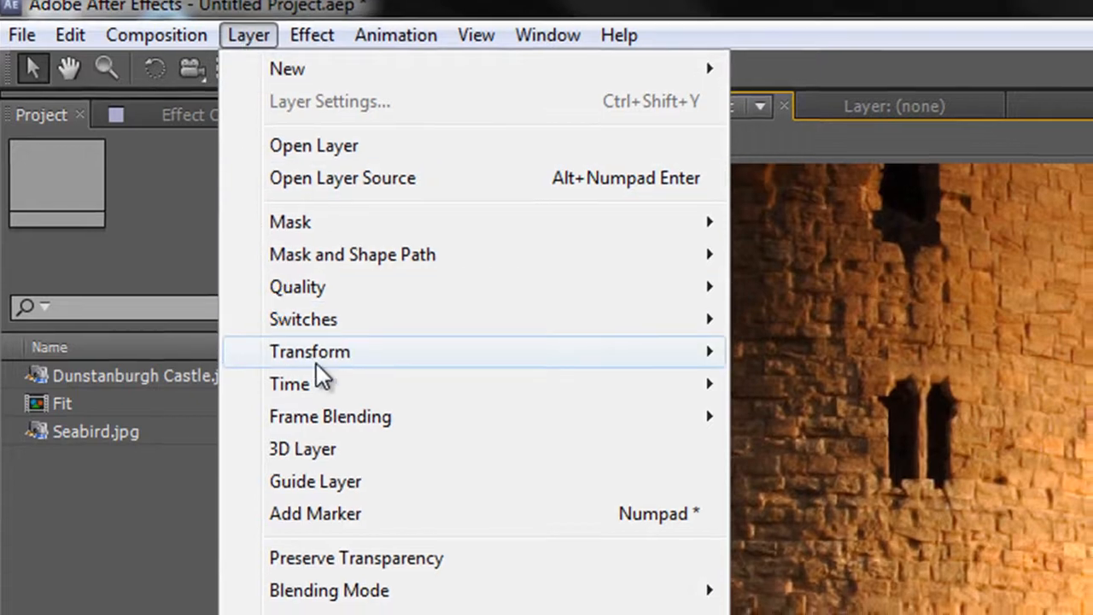
mouse_move(318, 358)
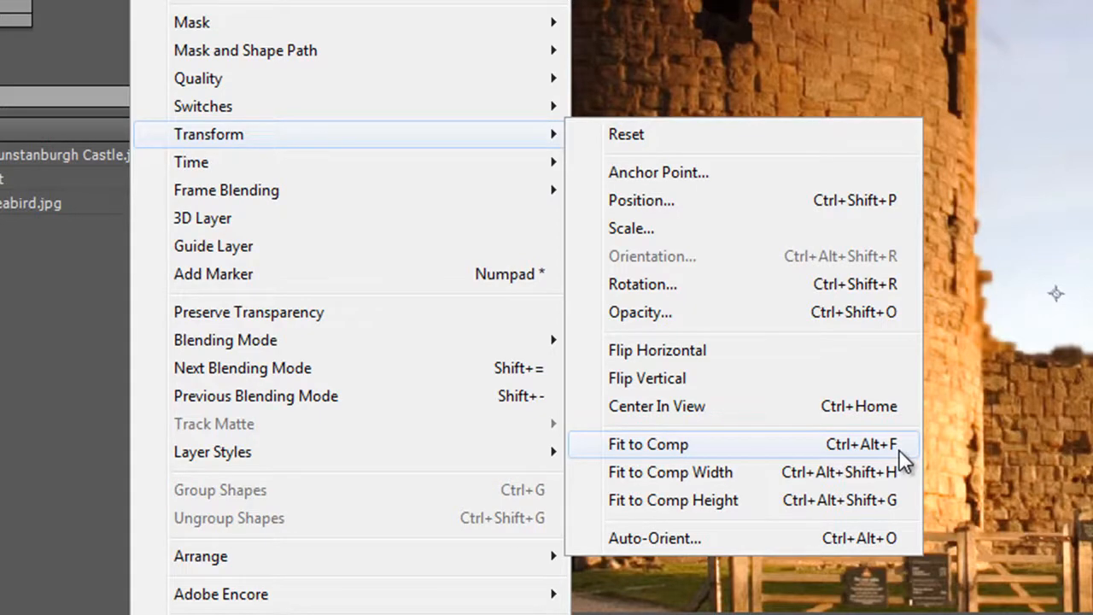
left_click(1014, 415)
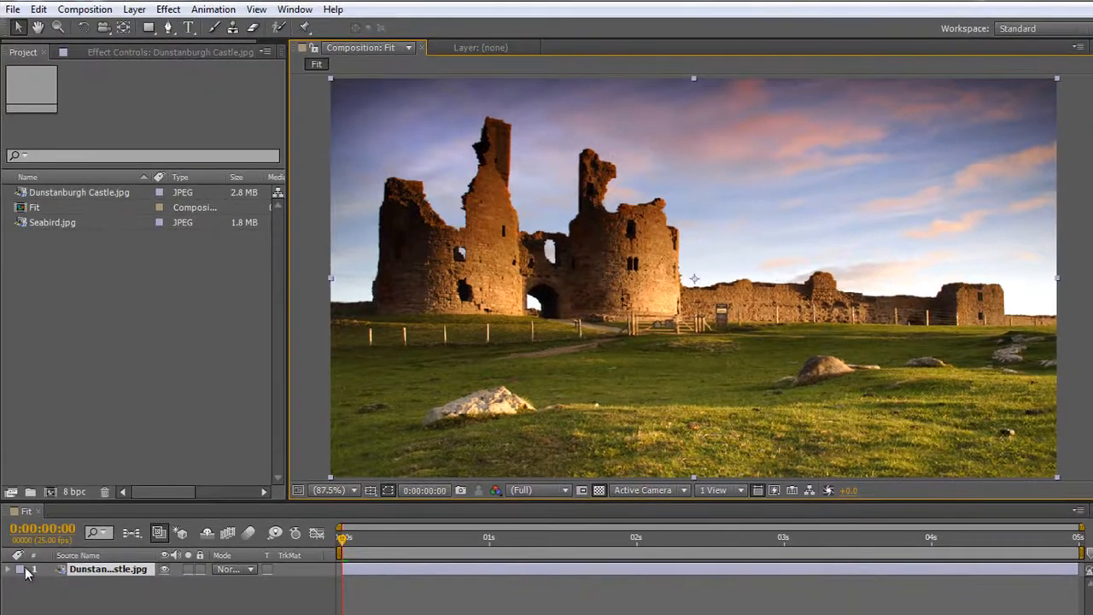
Hide the Dunstanburgh Castle layer and add Seabird.jpg above it in the Fit composition.
left_click(165, 568)
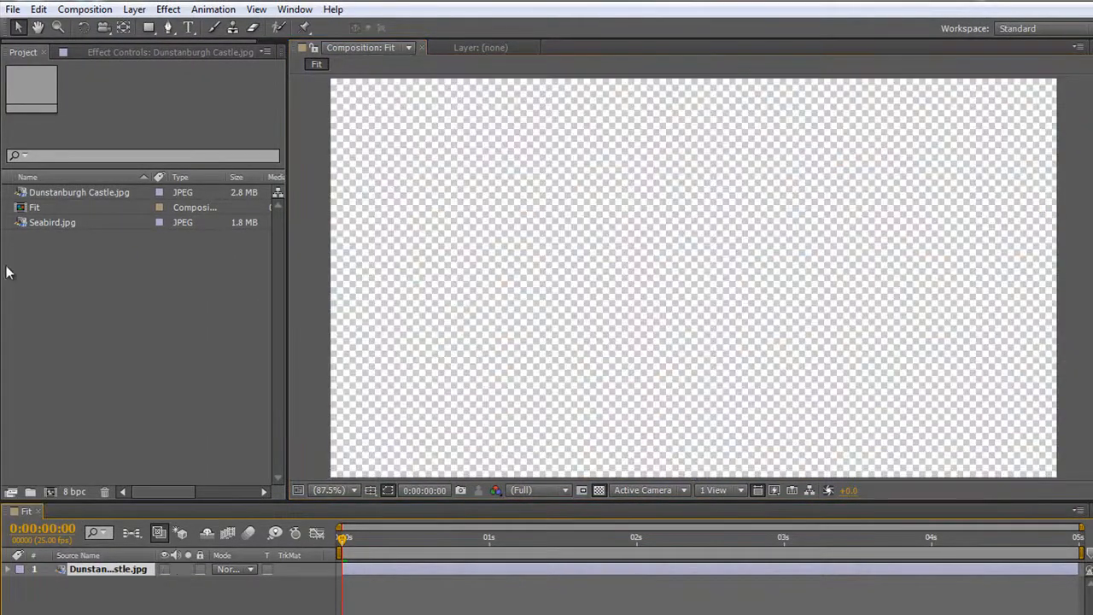
left_click(41, 222)
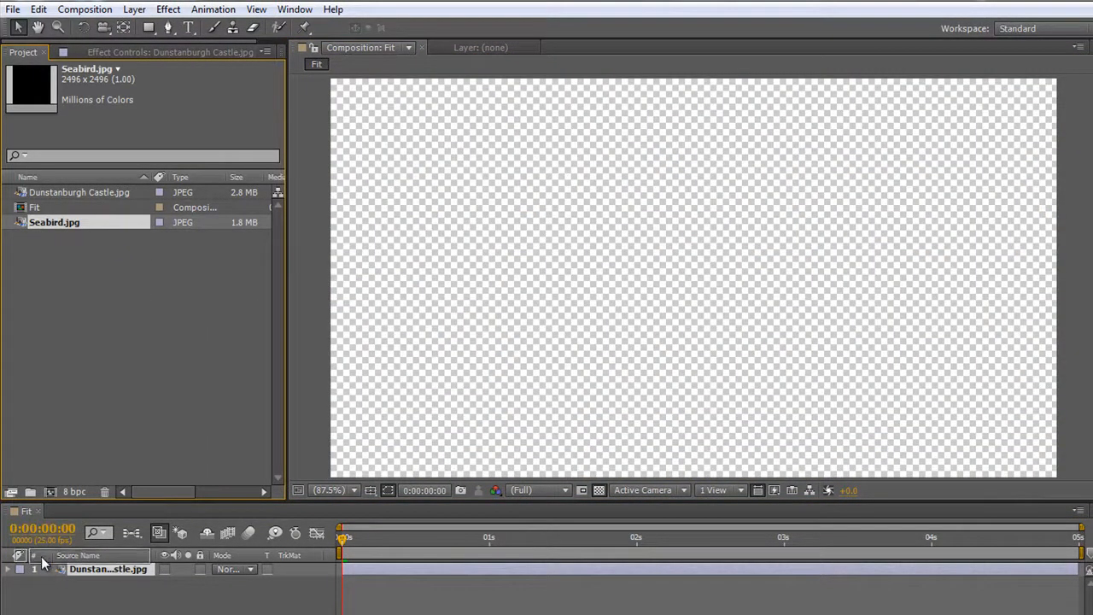
left_click_drag(41, 556, 41, 556)
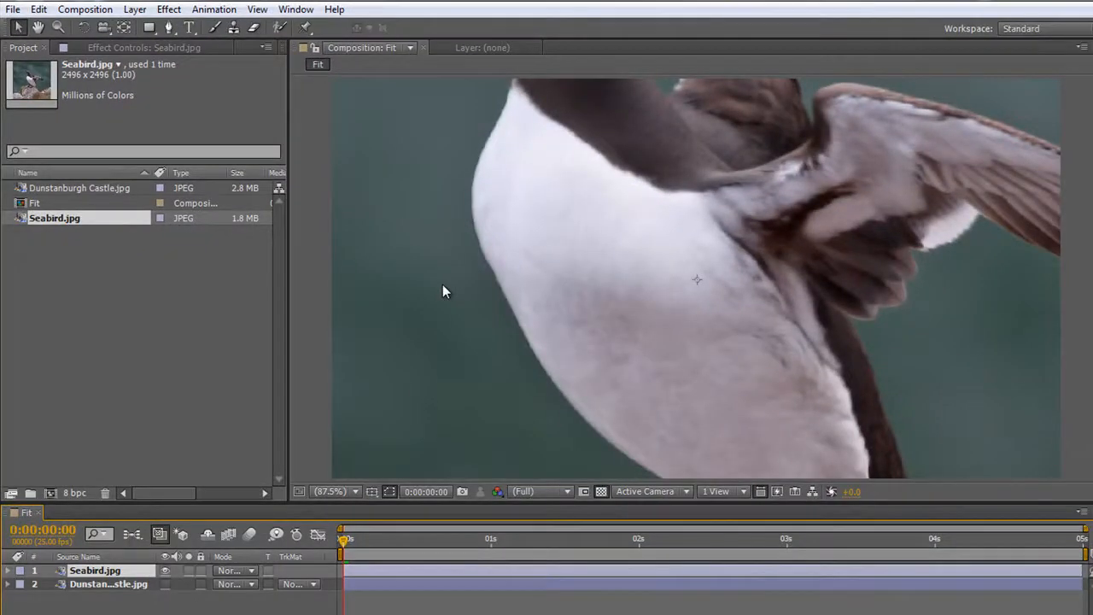
Apply Fit to Comp to the Seabird layer so it fills the whole frame.
key("ctrl+alt+f")
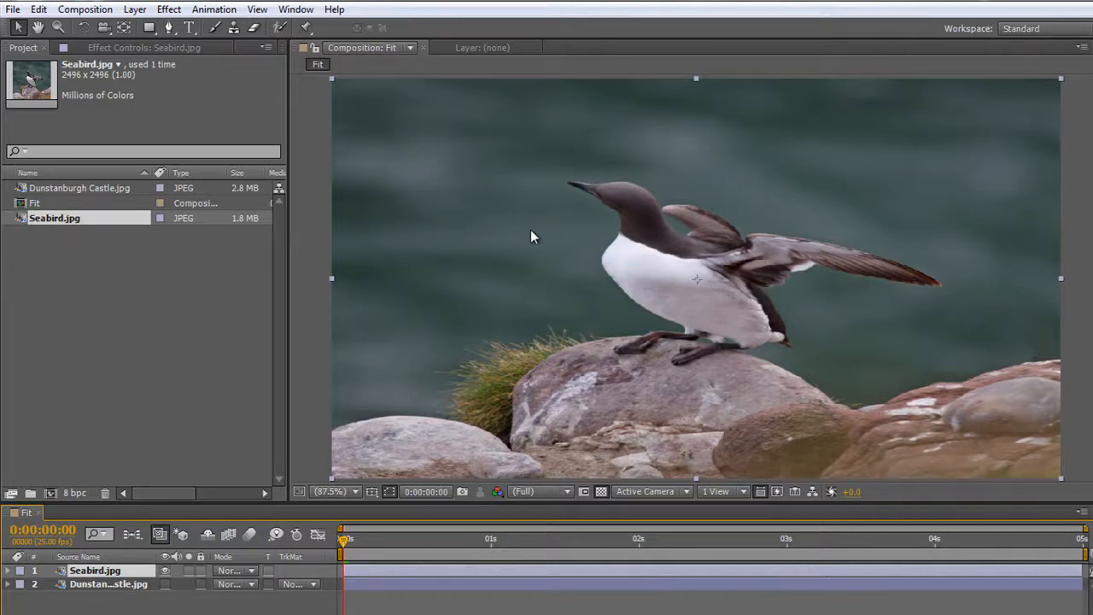
left_click(132, 10)
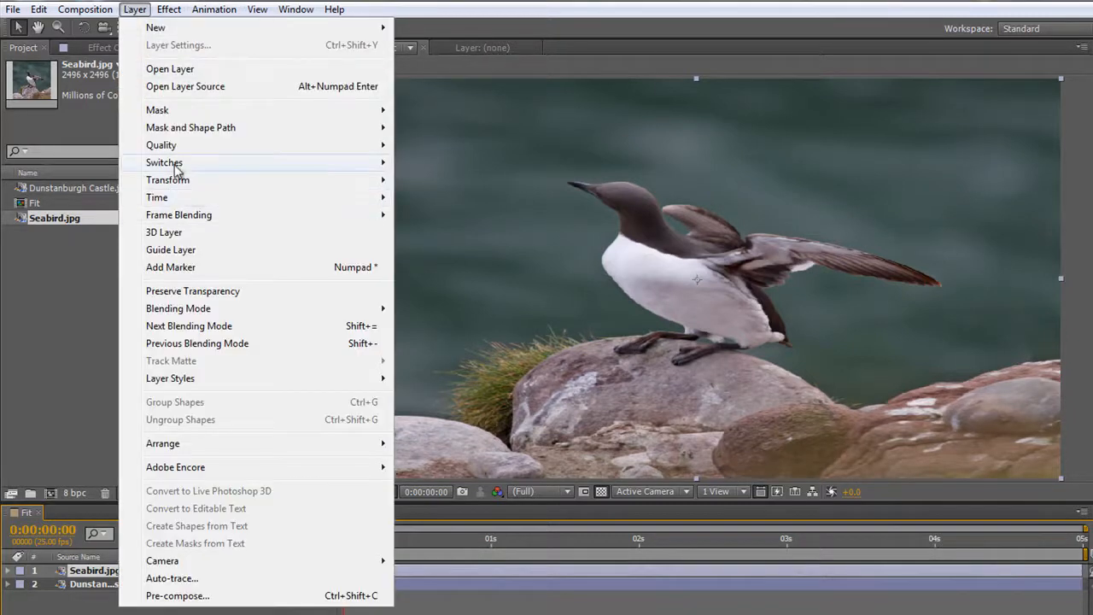
mouse_move(177, 181)
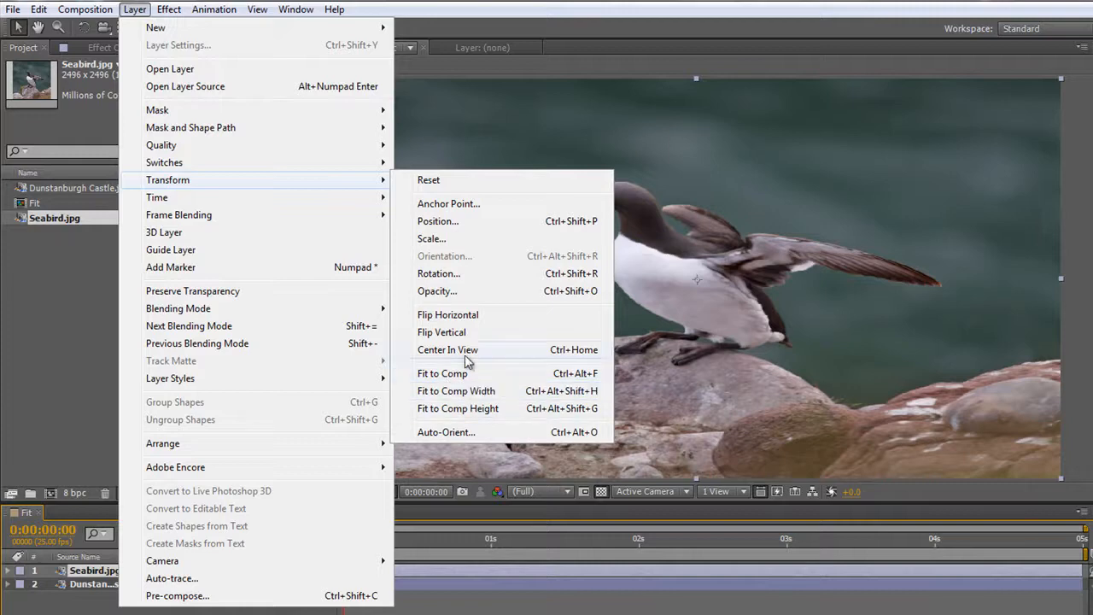
Apply Fit to Comp Height to the Seabird layer and turn off the transparency grid.
right_click(681, 181)
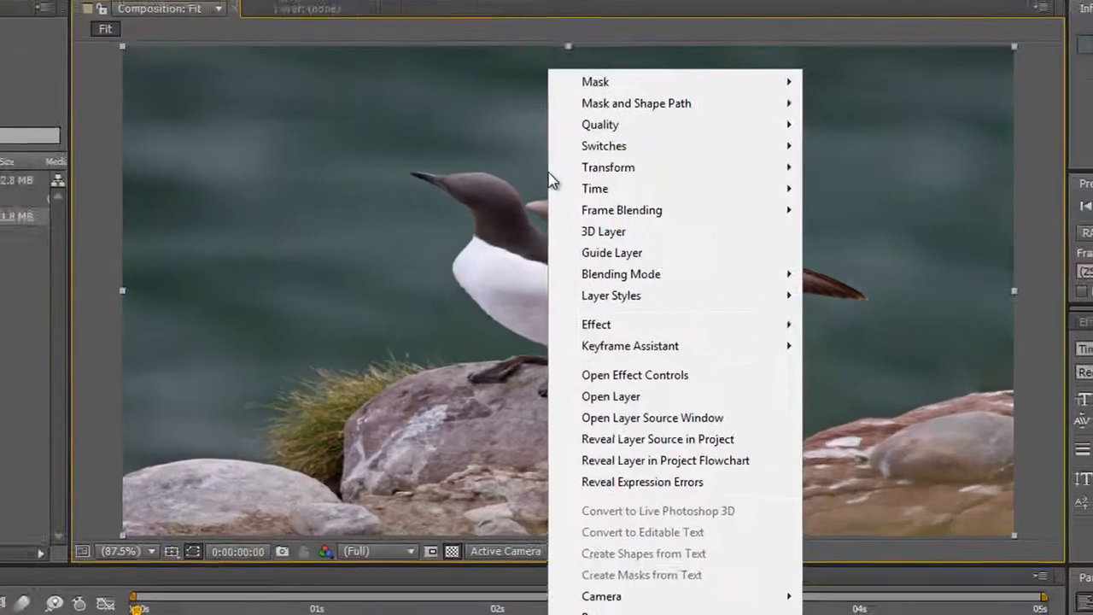
mouse_move(636, 168)
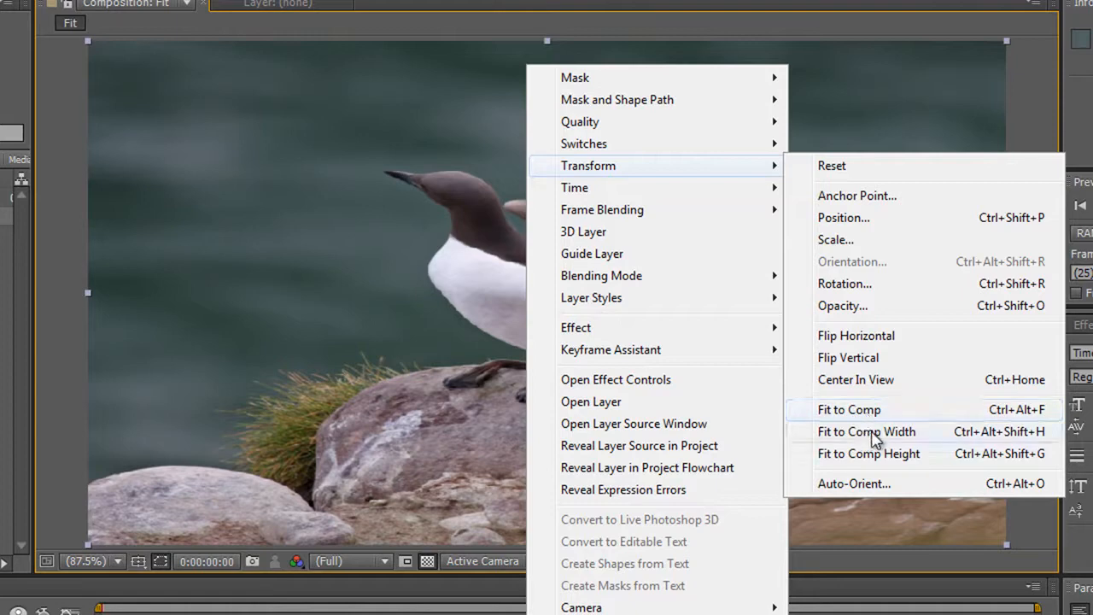
left_click(884, 462)
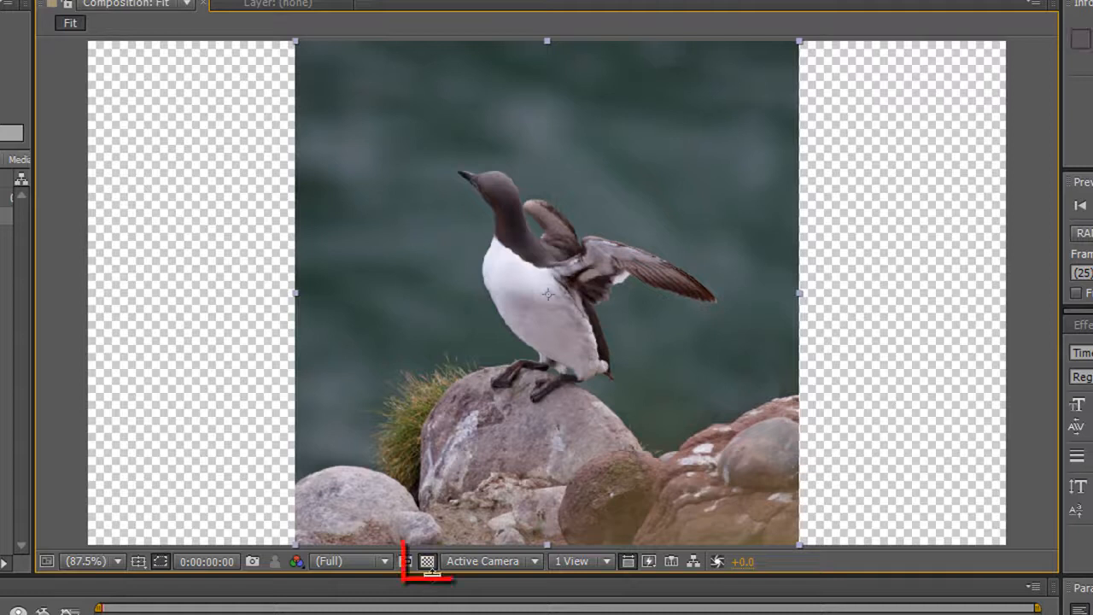
left_click(427, 561)
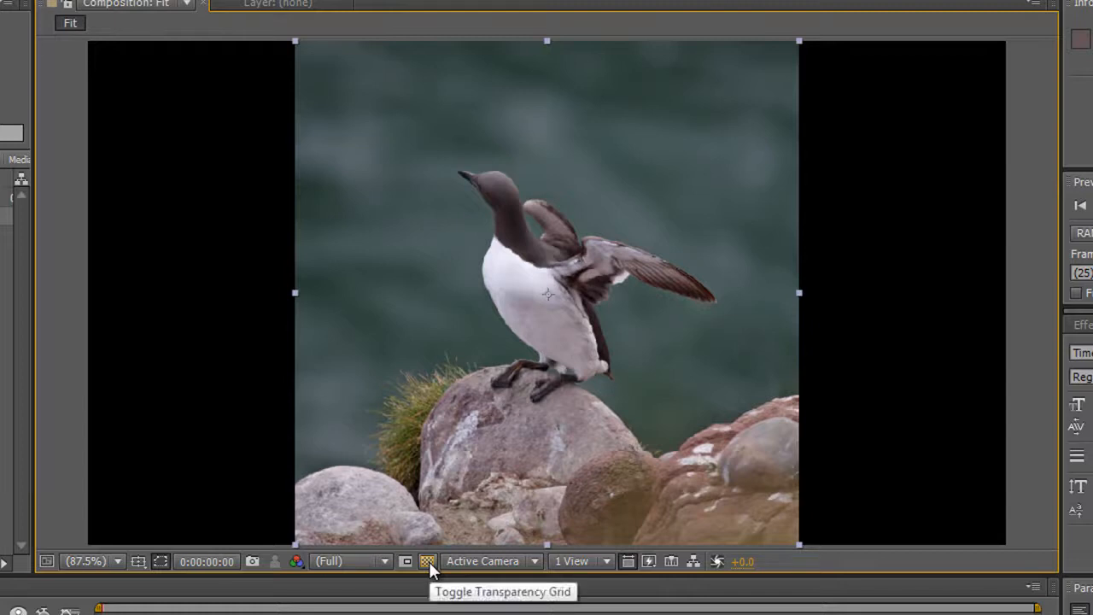
Apply Fit to Comp Width to the Seabird layer so it spans the full frame width.
right_click(531, 297)
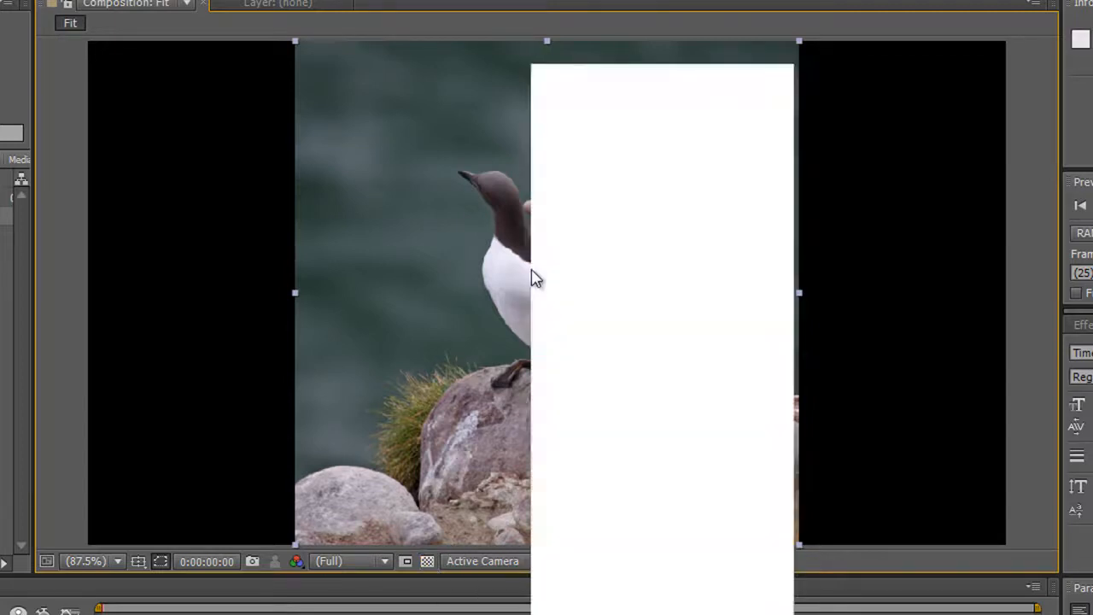
mouse_move(601, 177)
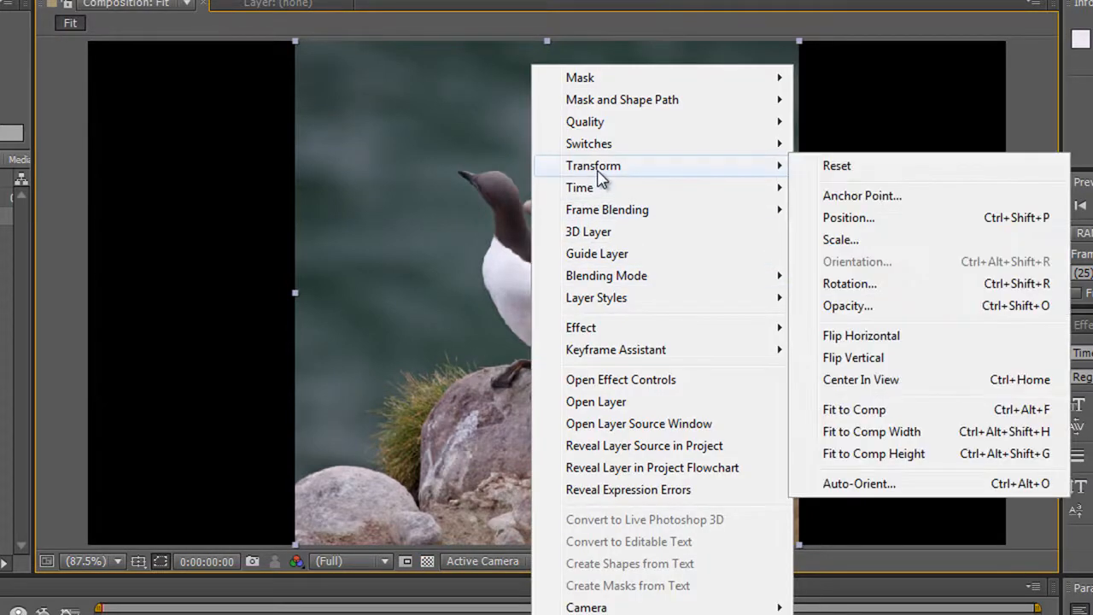
left_click(866, 435)
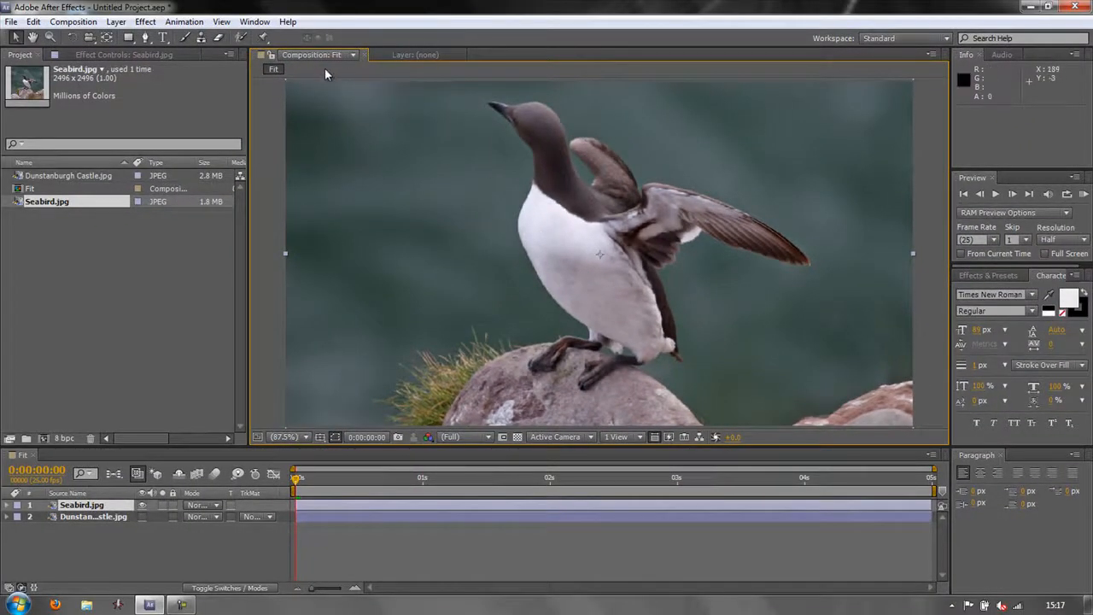
Apply Fit to Comp to the Seabird layer so it is stretched to the composition's full width and height.
right_click(578, 294)
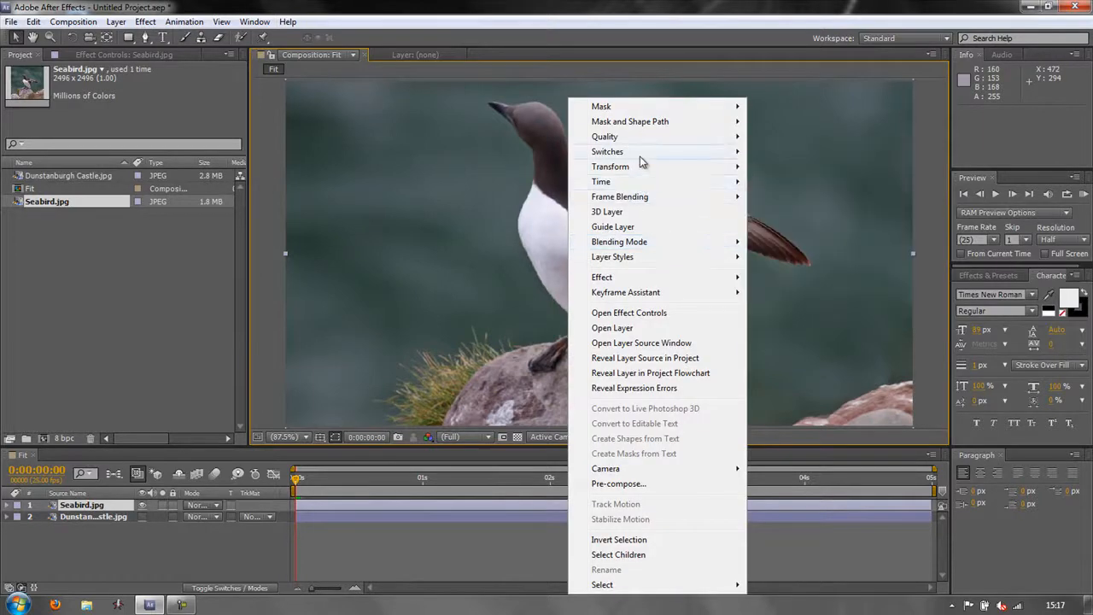
mouse_move(644, 164)
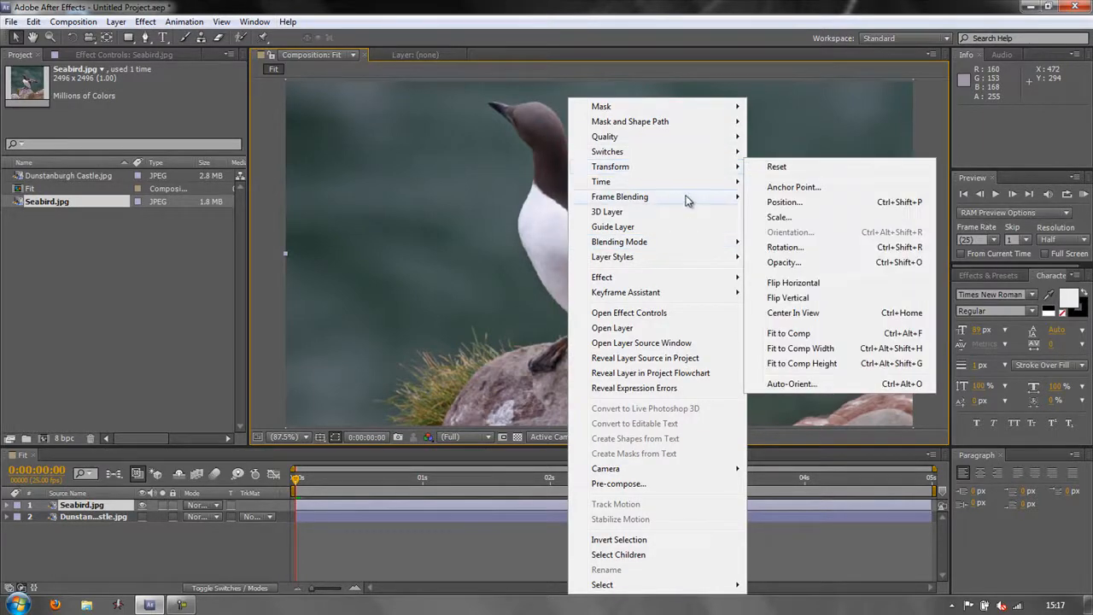
left_click(807, 333)
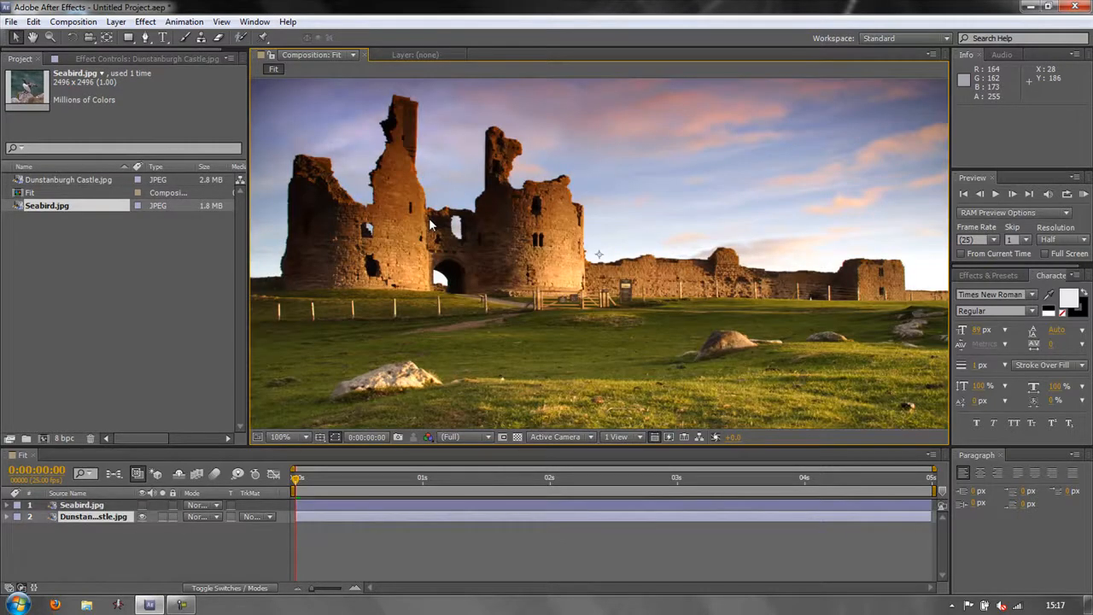
Apply the Advanced Lightning effect from the Generate category to the Dunstanburgh Castle layer.
key("comma")
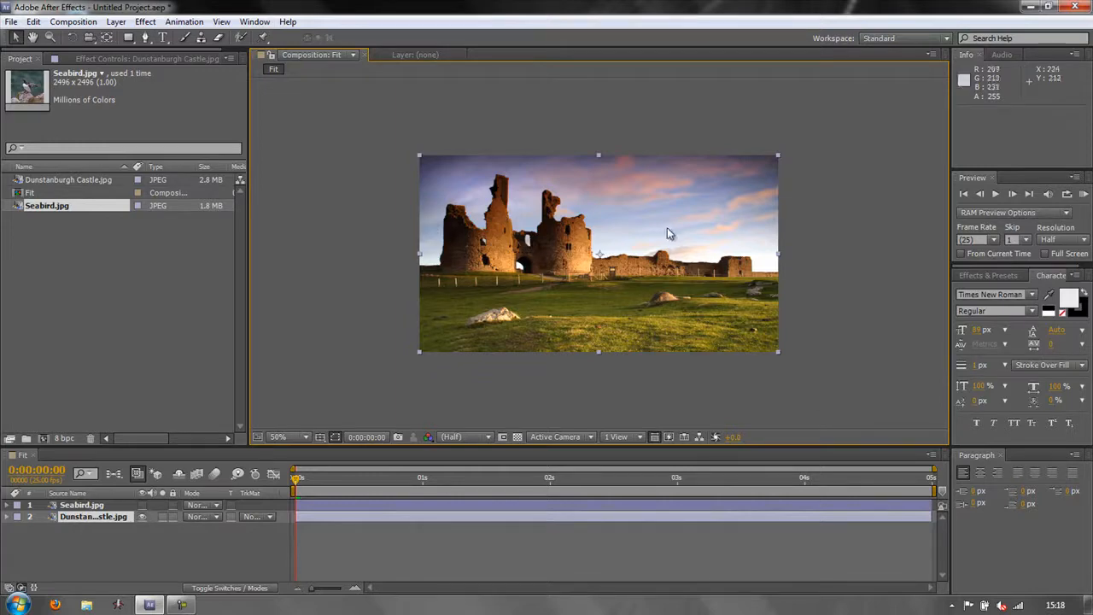
key("slash")
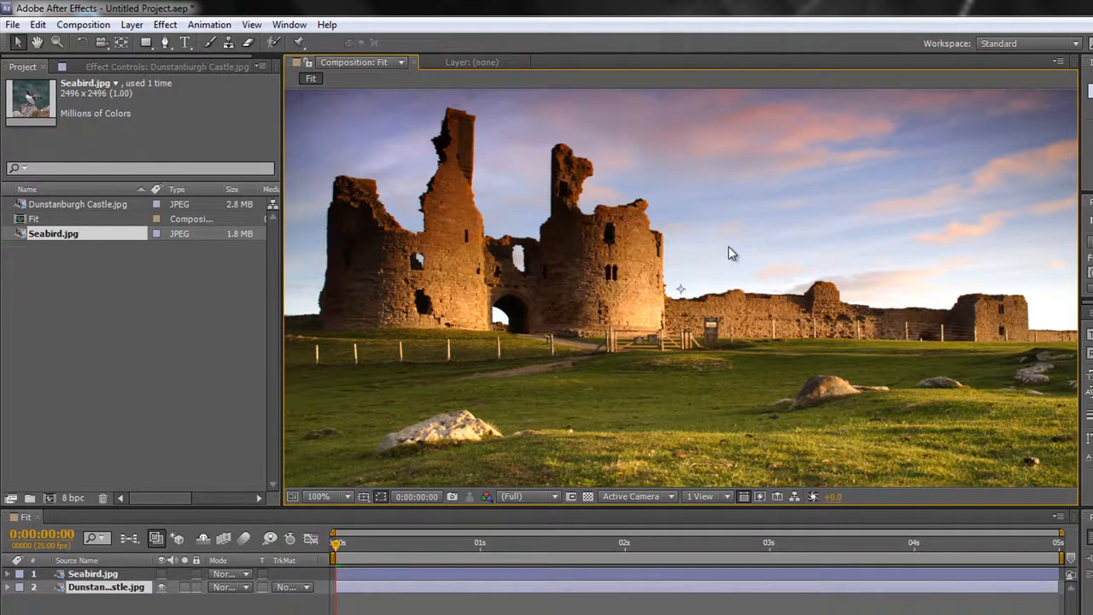
left_click(112, 374)
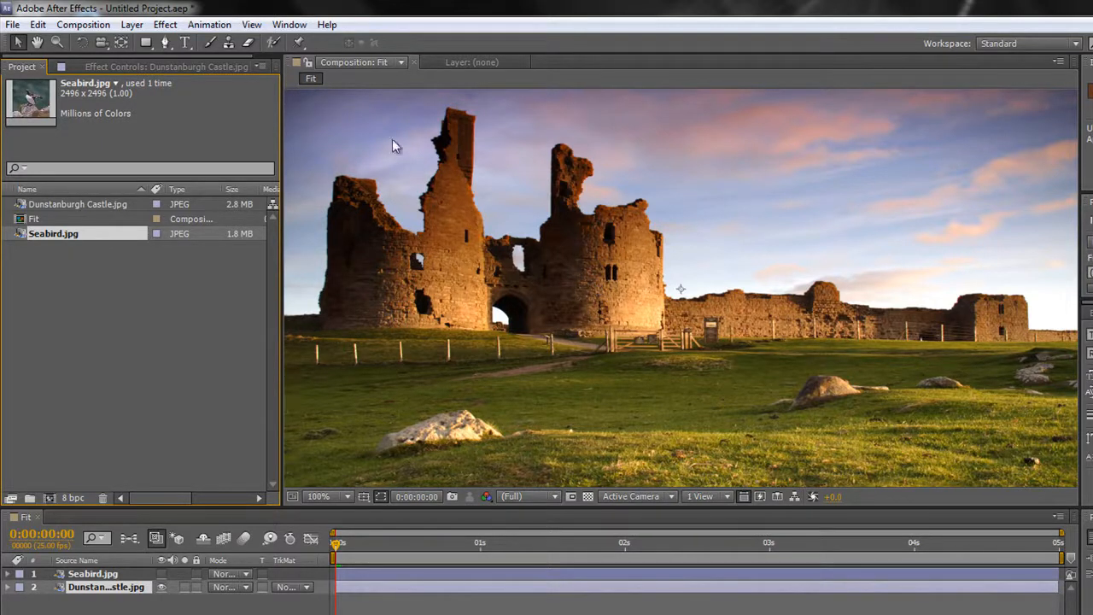
left_click(166, 24)
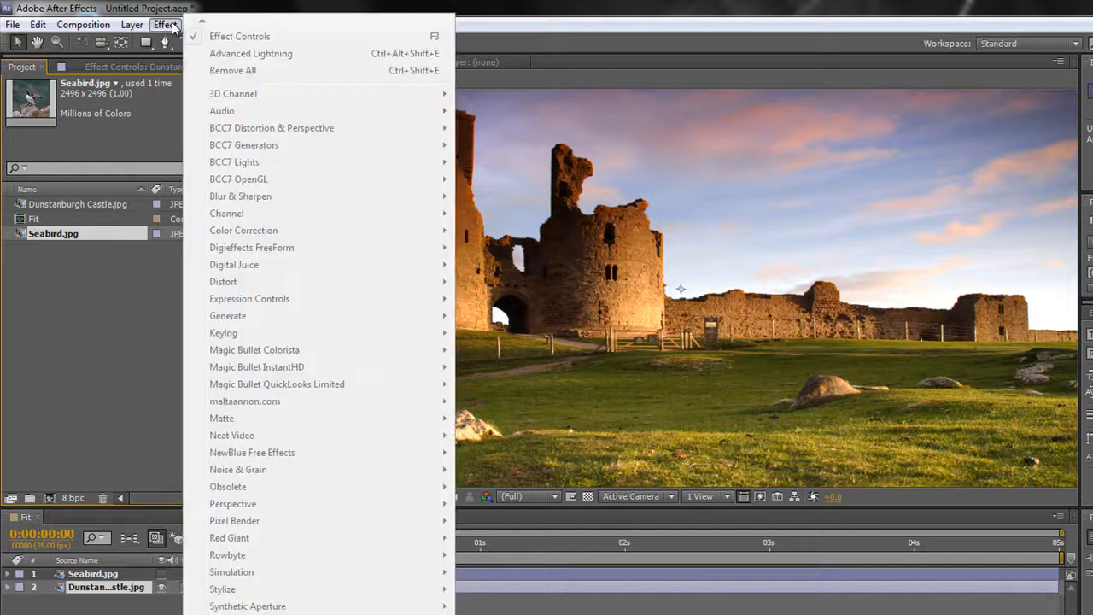
left_click(87, 589)
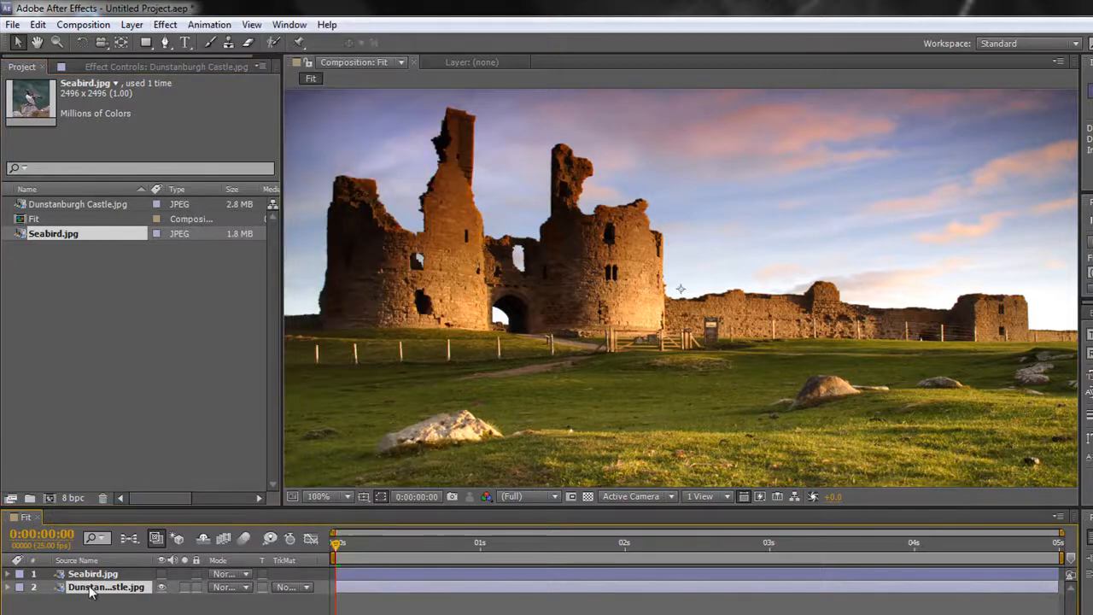
left_click(168, 26)
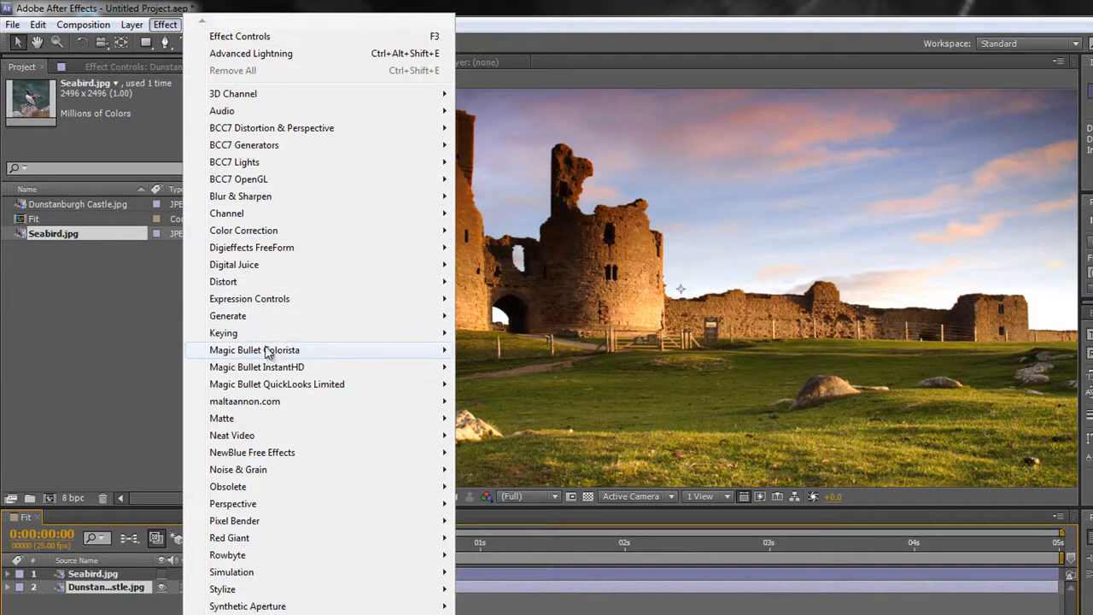
mouse_move(234, 321)
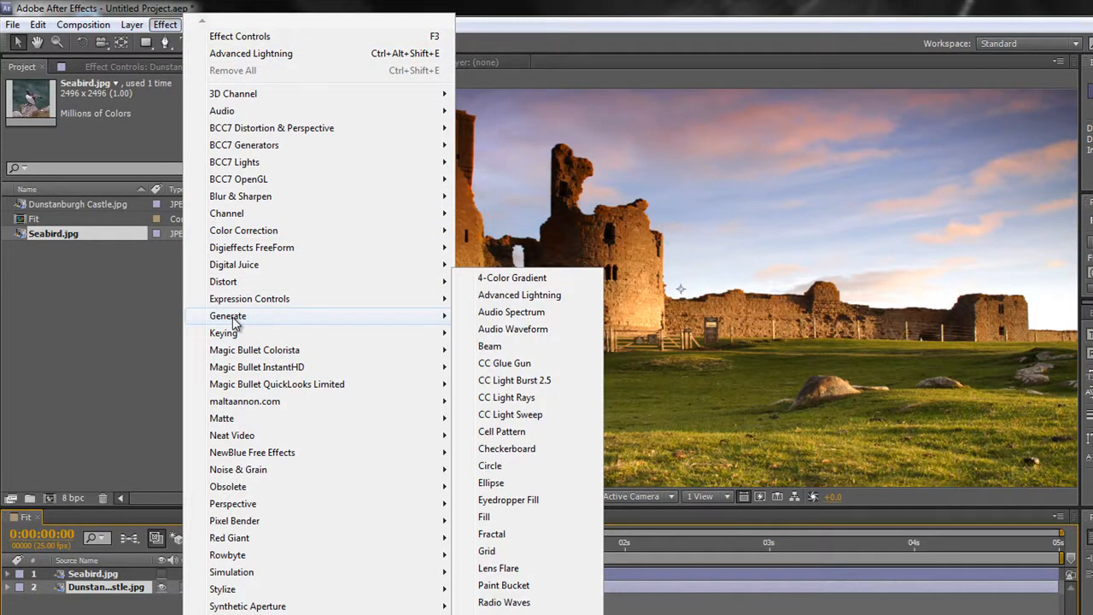
left_click(541, 299)
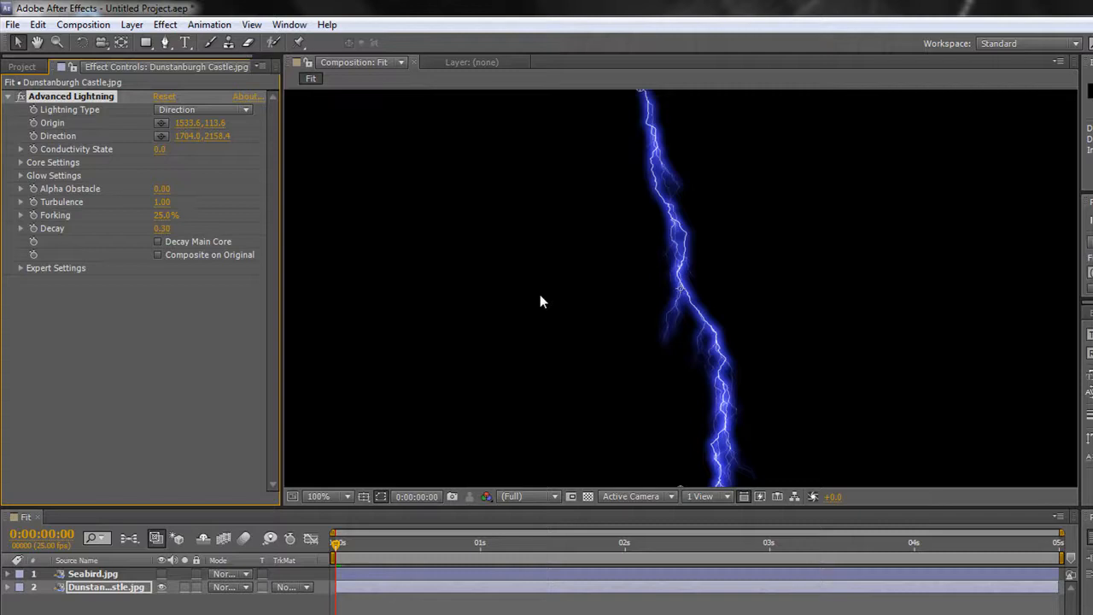
Preview the lightning with Composite on Original enabled and disabled, and remove the Advanced Lightning effect from the castle layer.
left_click(159, 255)
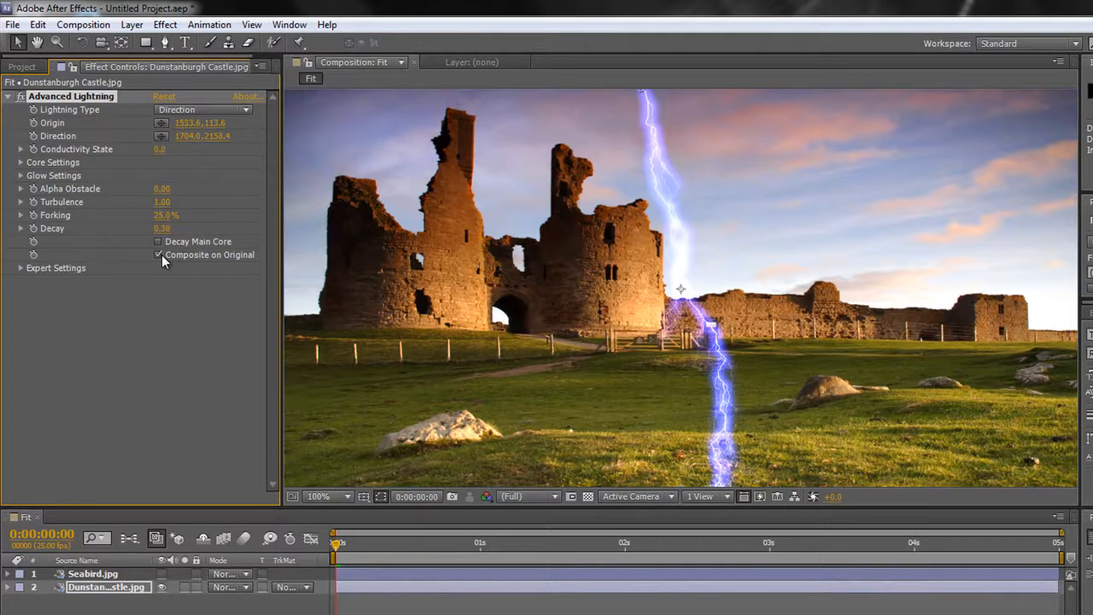
left_click(162, 254)
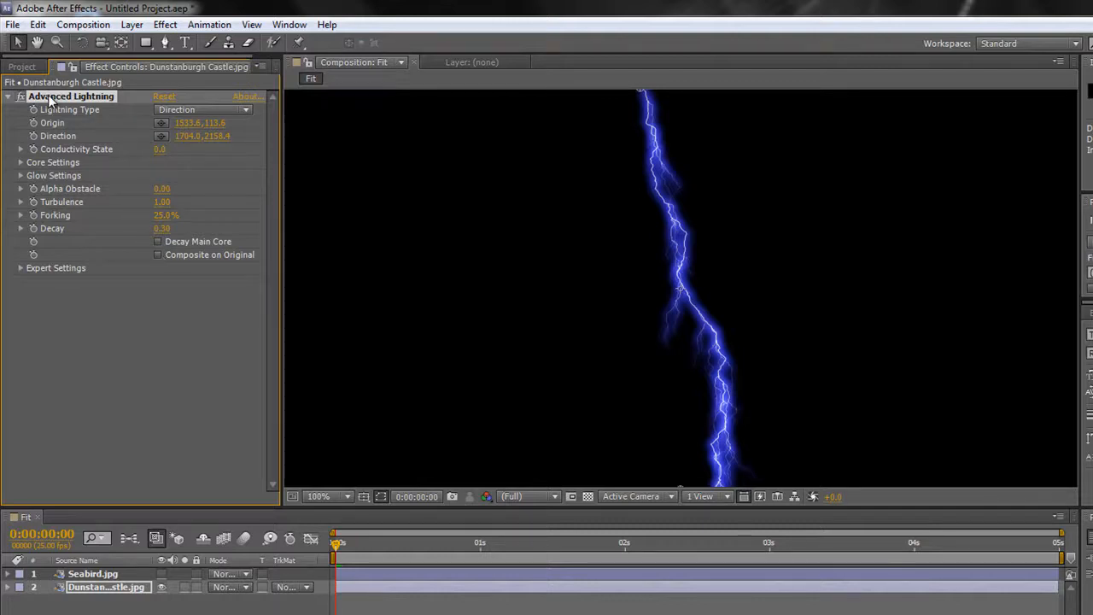
key("Delete")
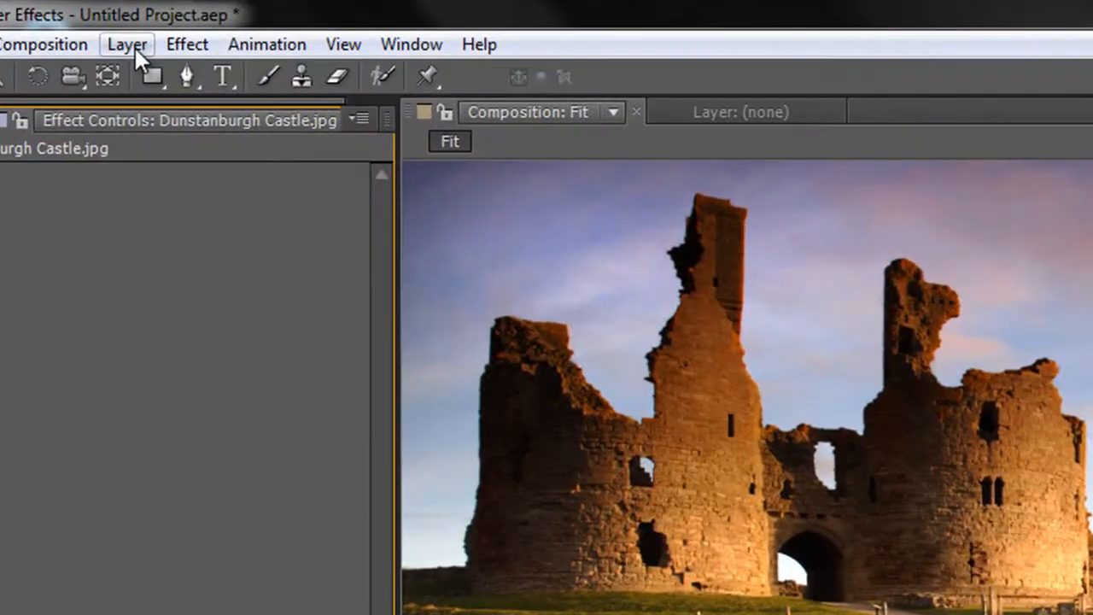
left_click(130, 44)
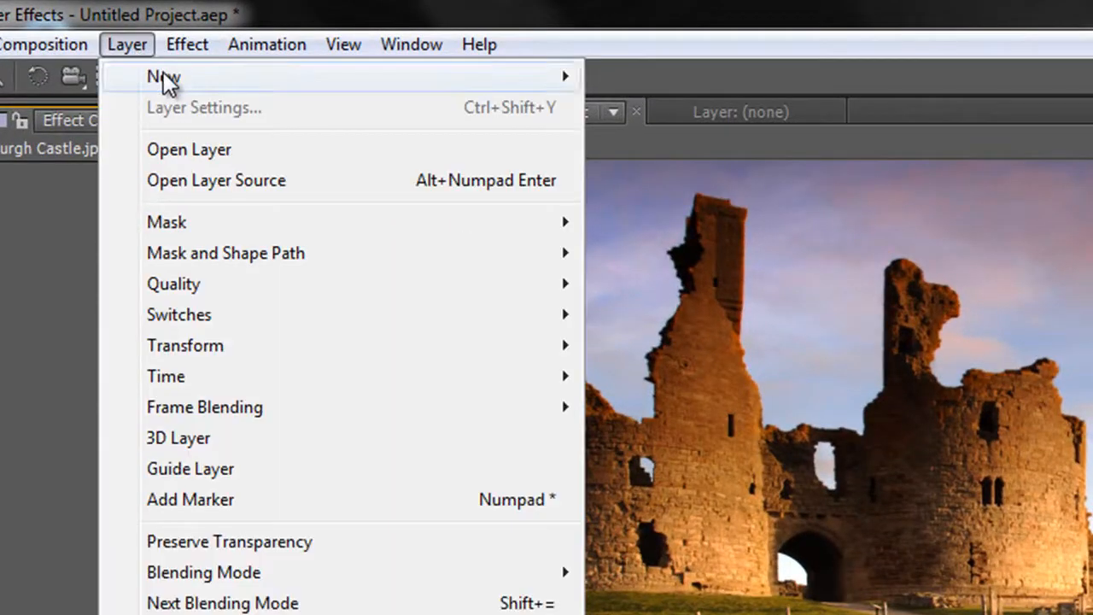
mouse_move(162, 75)
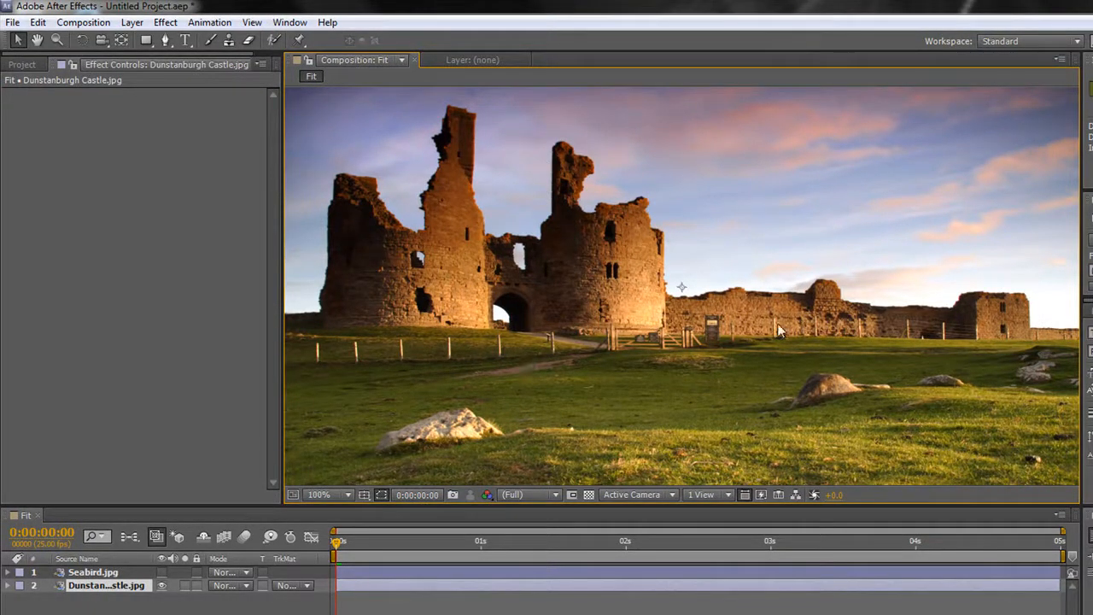
left_click(26, 65)
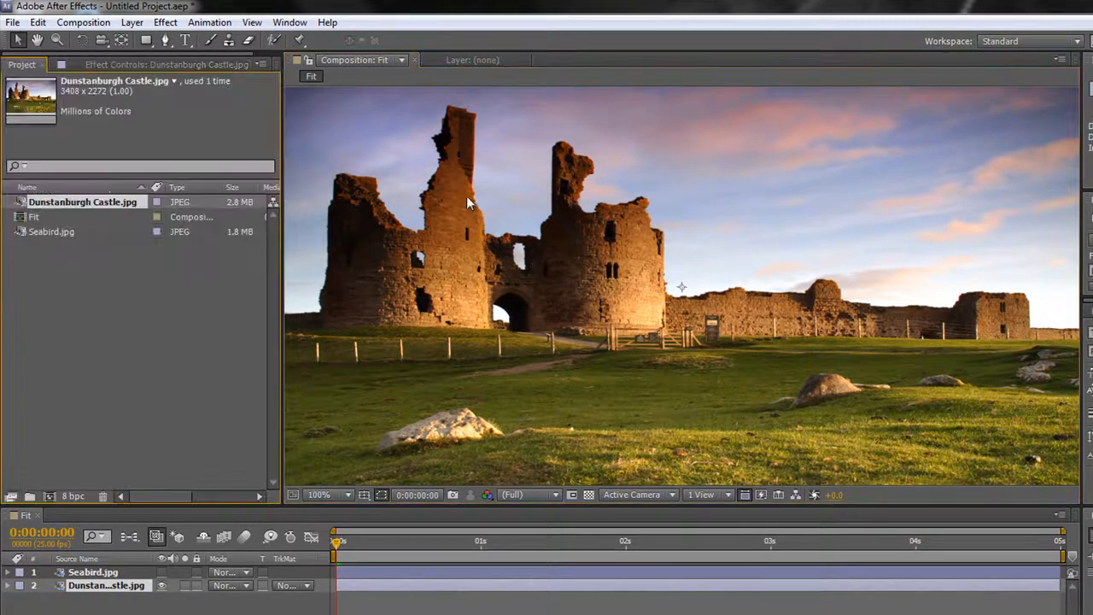
Delete both layers from the Fit composition and check which new layer types the empty viewer offers.
left_click(96, 603)
key("ctrl+a")
key("Delete")
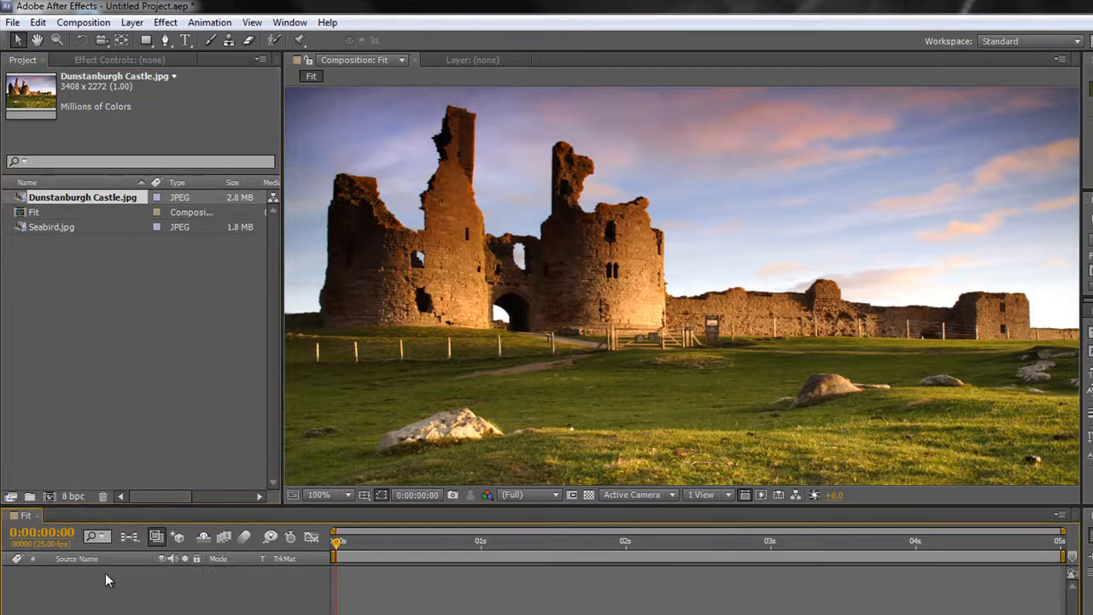
right_click(578, 251)
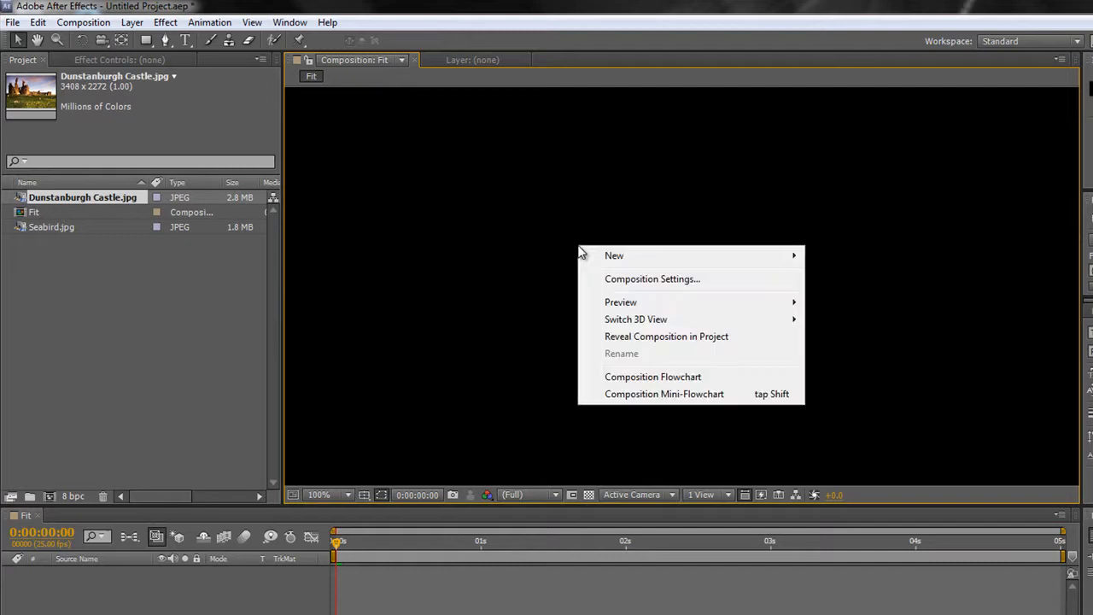
mouse_move(681, 256)
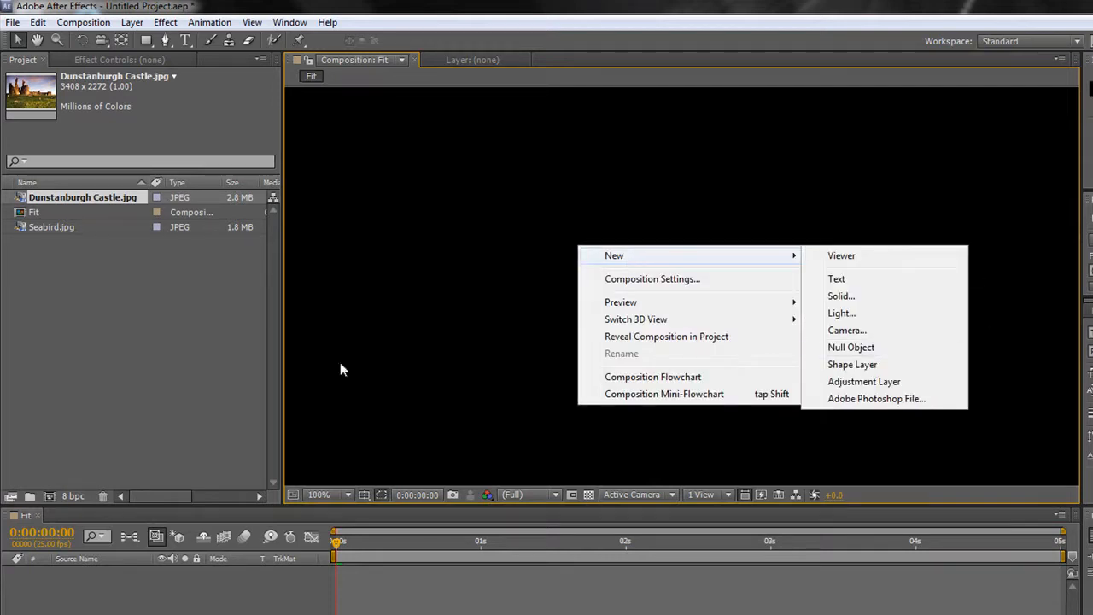
left_click(390, 381)
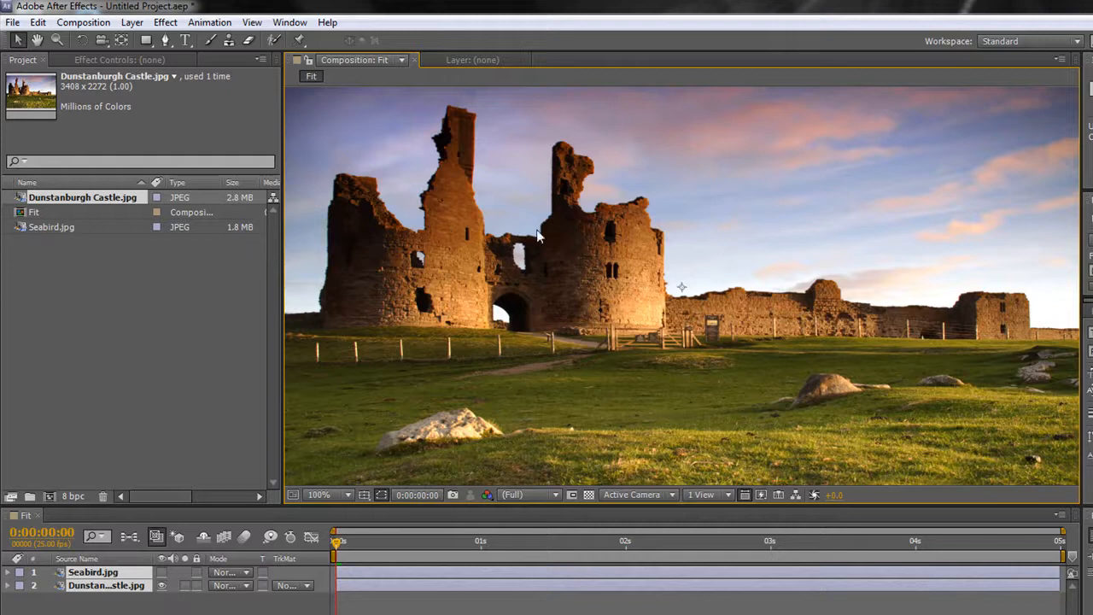
Start a new solid layer in the Fit composition and name it Lighting.
right_click(695, 216)
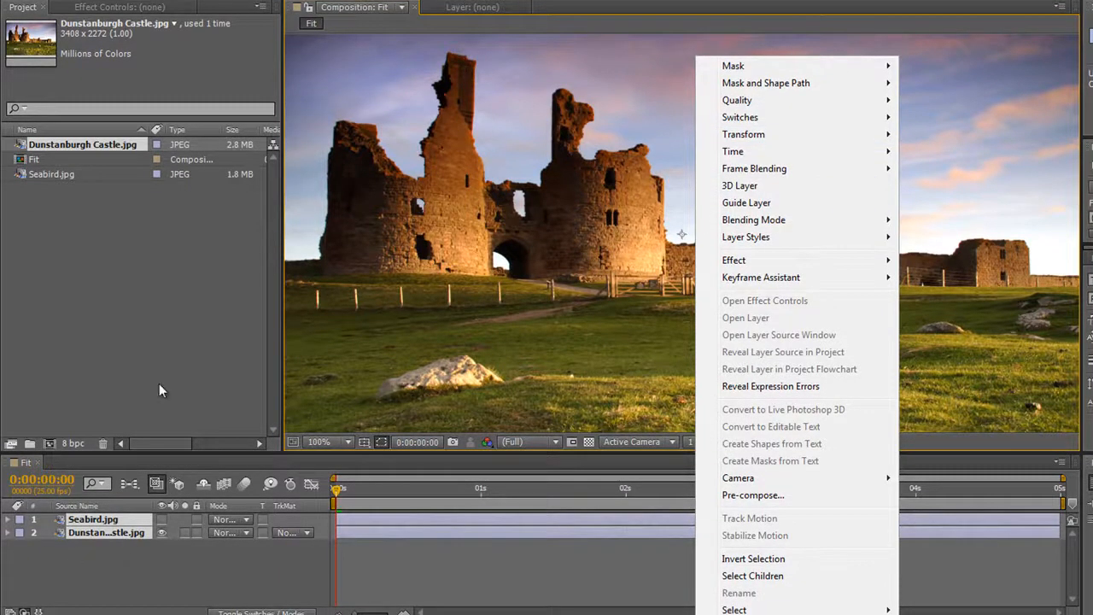
left_click(132, 591)
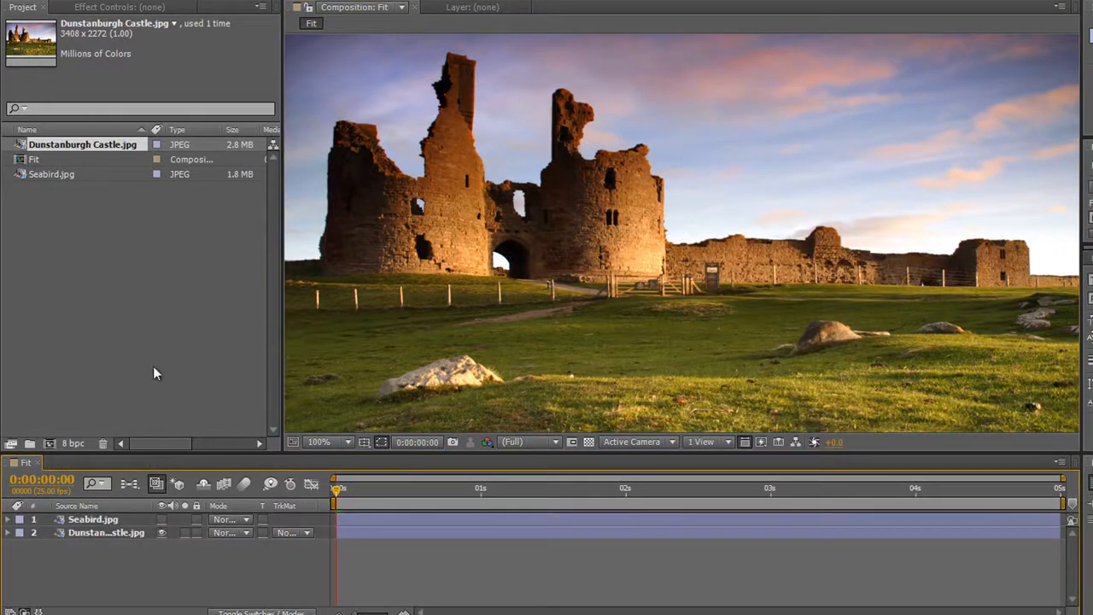
right_click(152, 553)
mouse_move(238, 406)
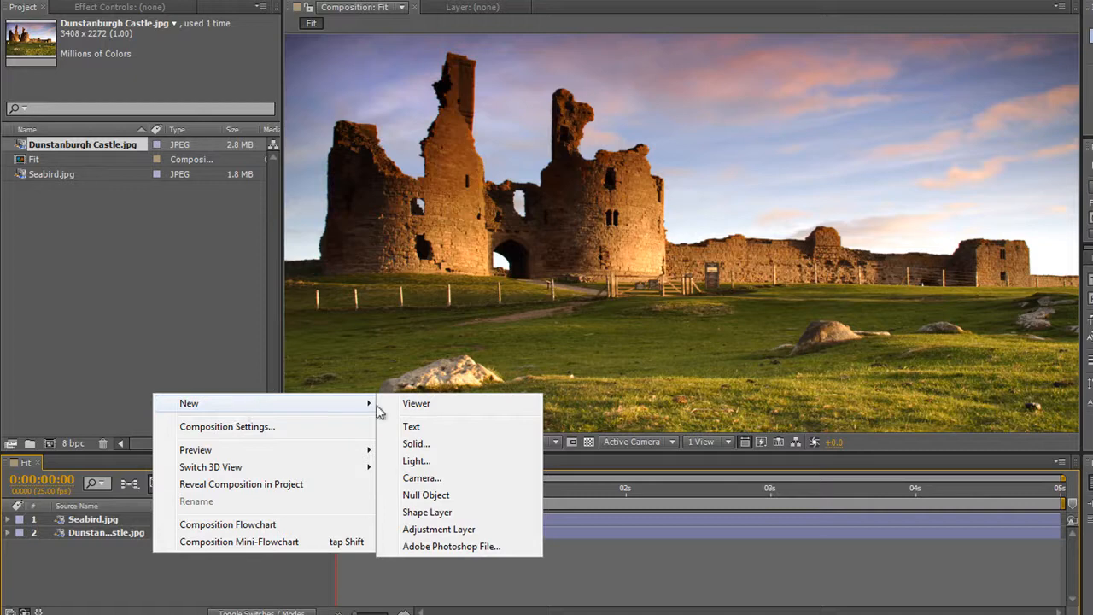
left_click(430, 444)
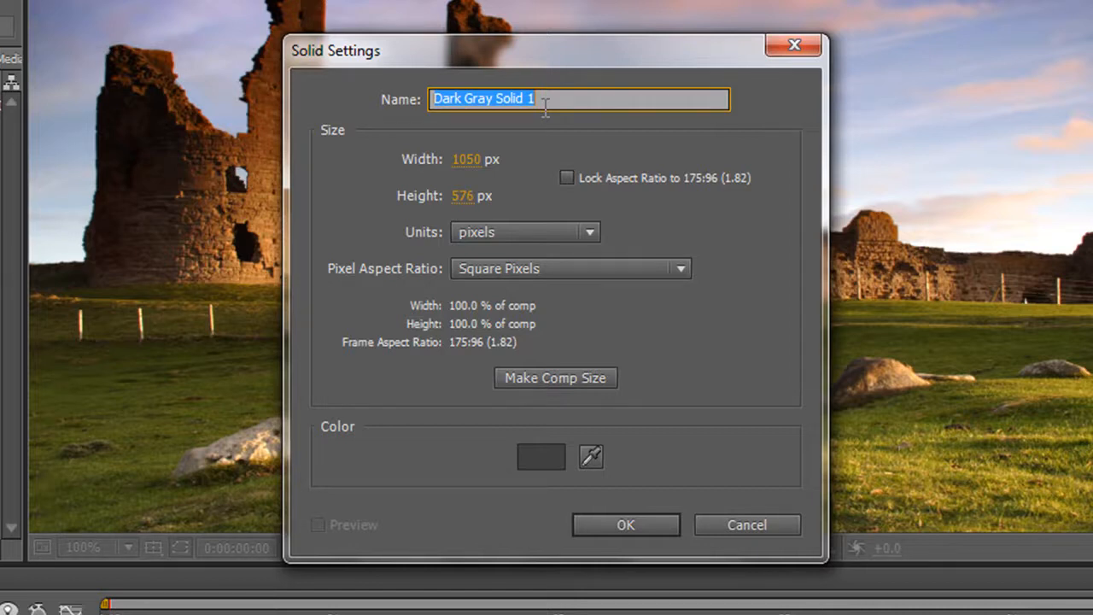
type("Lightin")
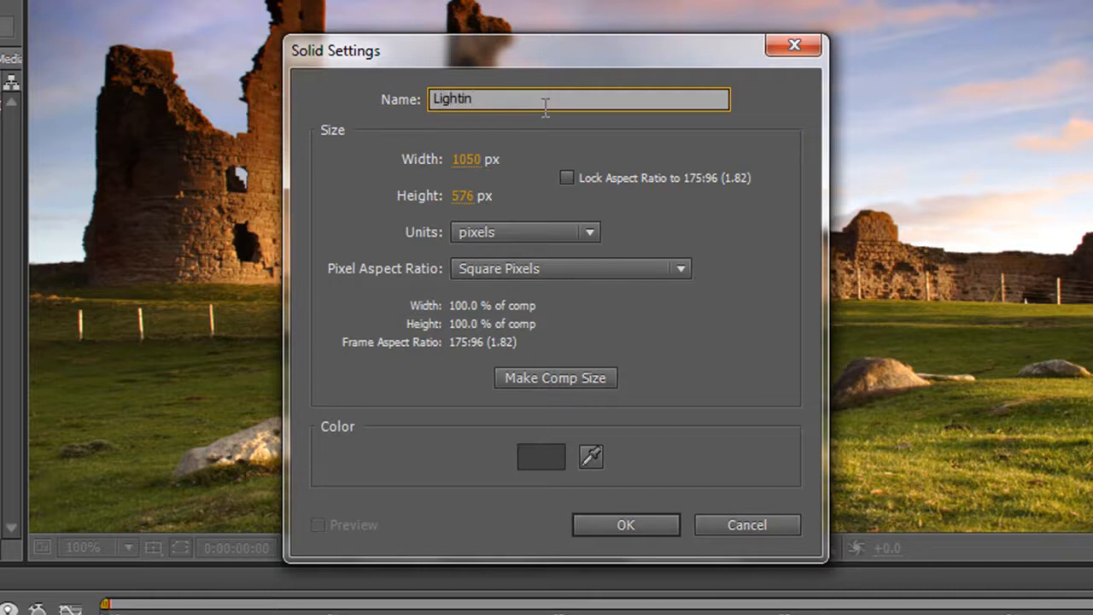
type("g")
left_click(734, 239)
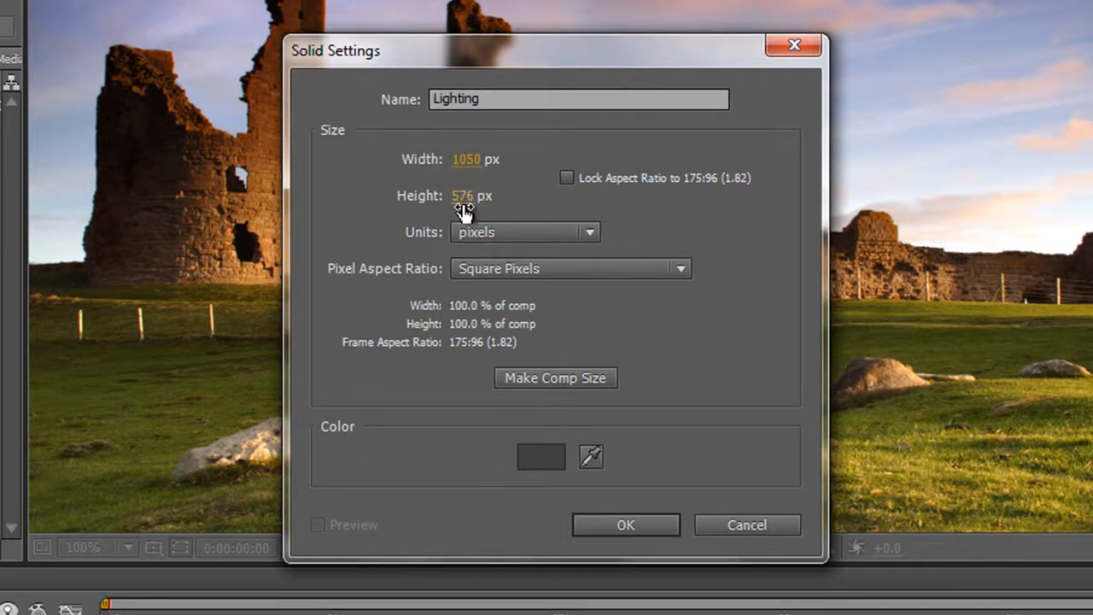
Try a width of about 1084 px with the solid's aspect ratio locked, and restore 1050 px with the lock off.
left_click(567, 178)
left_click_drag(481, 162, 564, 141)
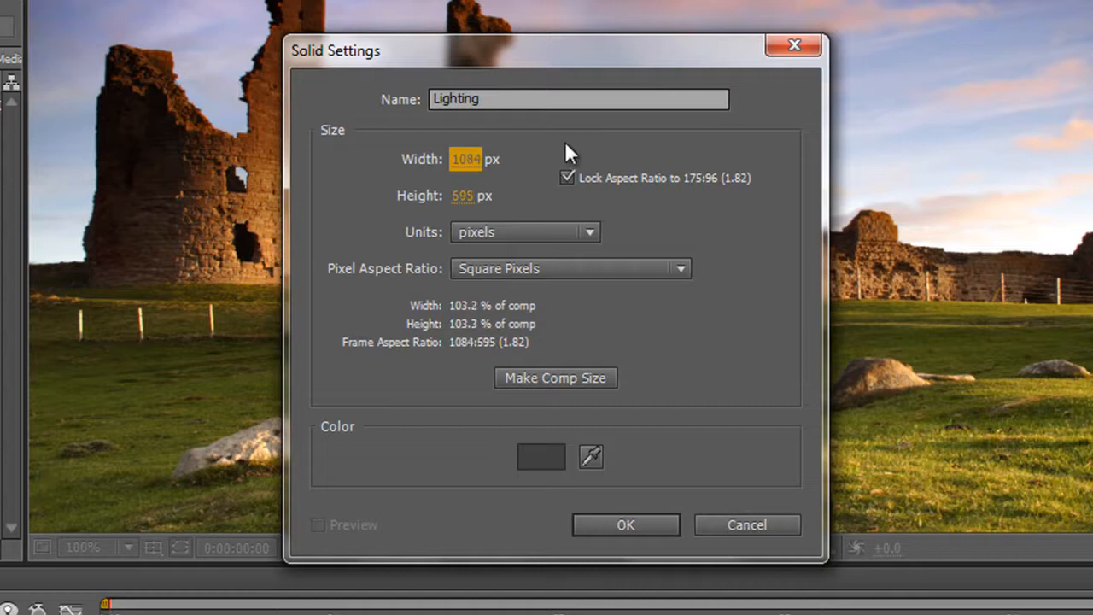
left_click(464, 162)
type("1050")
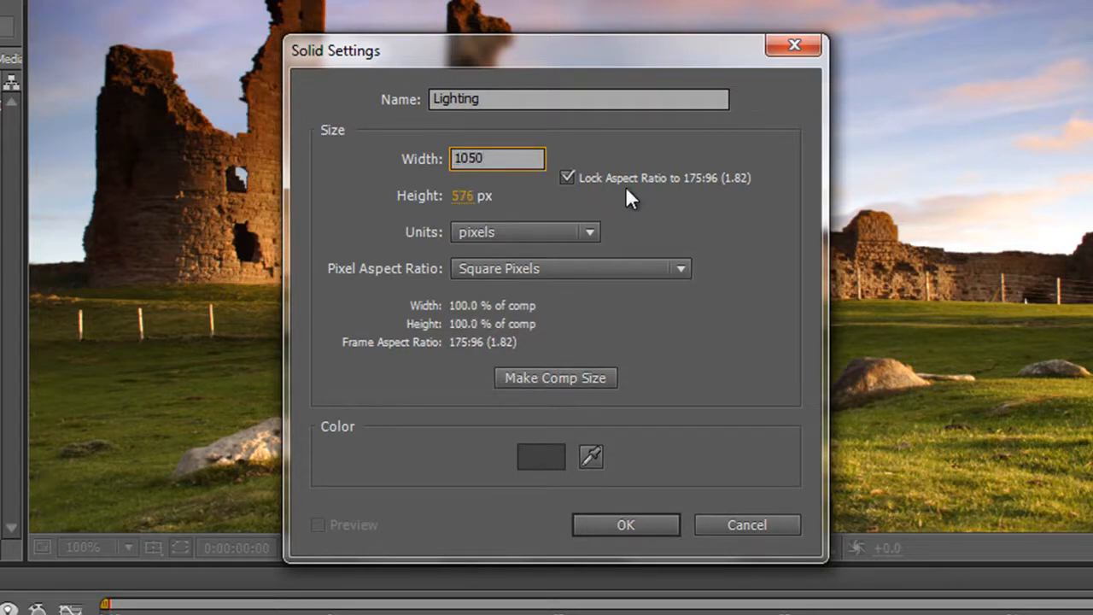
left_click(566, 178)
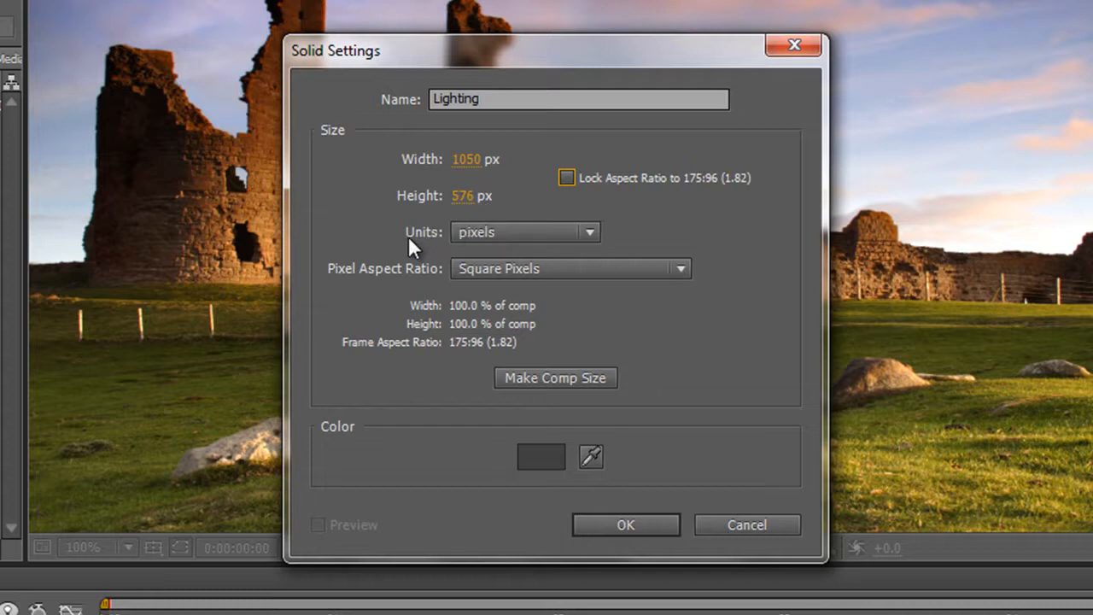
Switch the solid's size units to % of composition and set its width to 33 %.
left_click(587, 232)
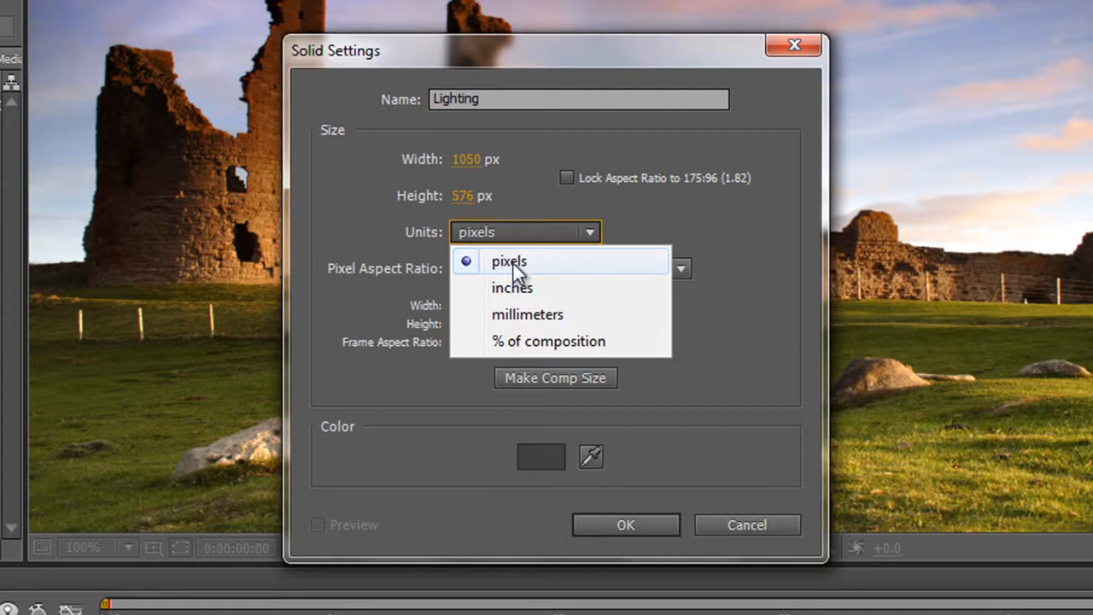
left_click(541, 341)
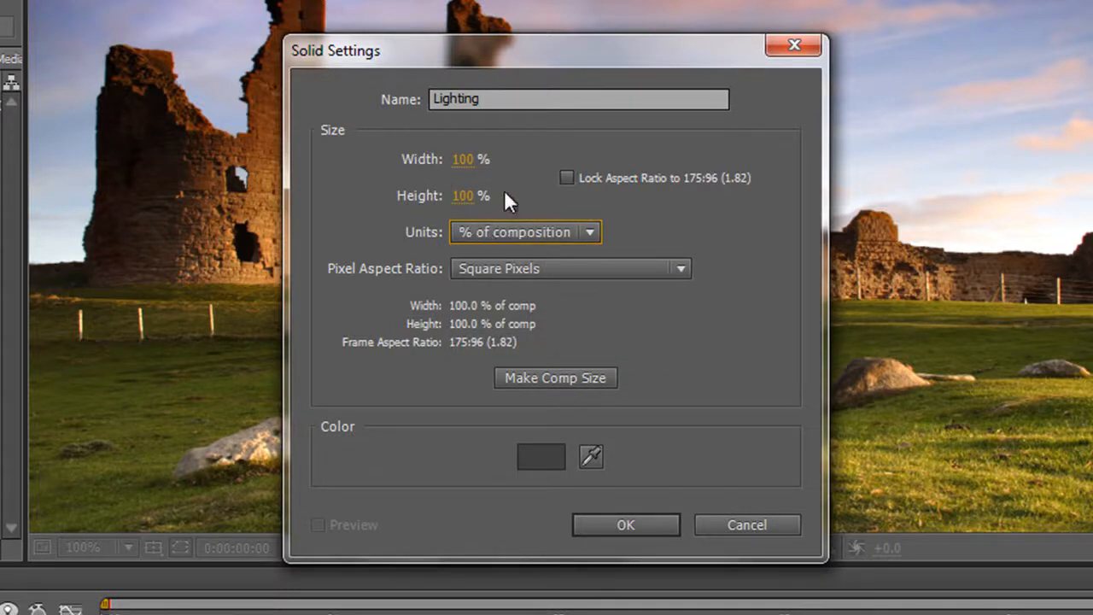
left_click(460, 162)
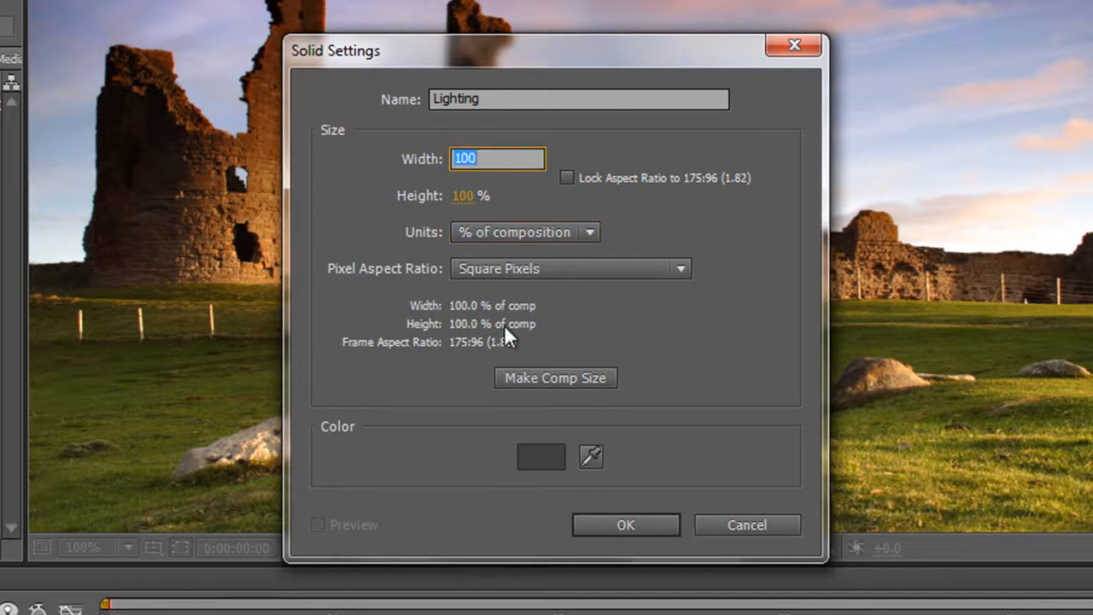
type("33")
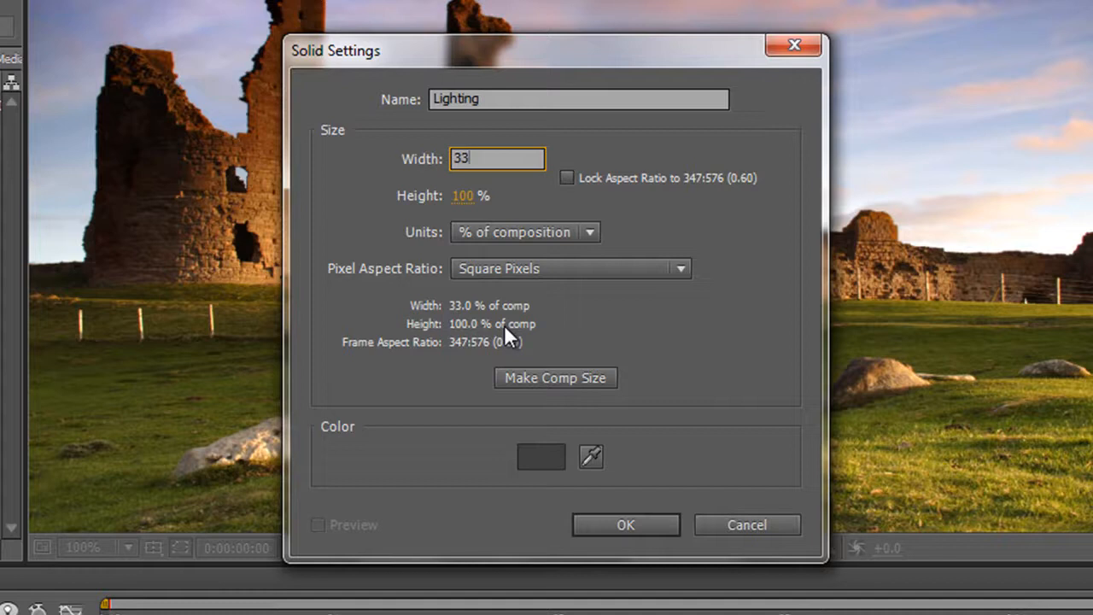
left_click(503, 325)
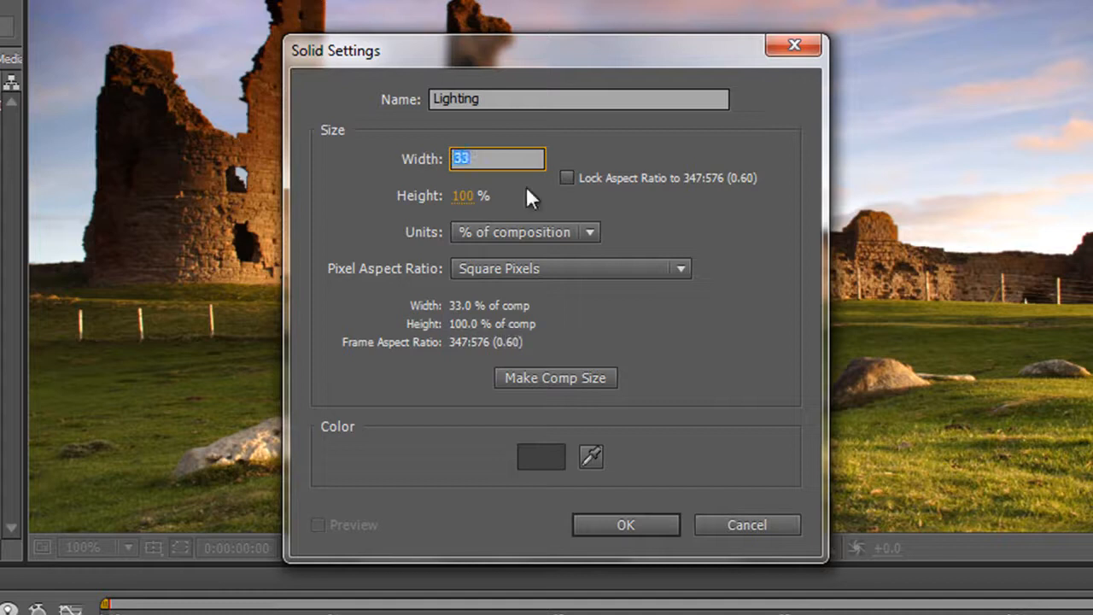
Set the Lighting solid's height to 33 % of the composition.
left_click(459, 197)
type("33")
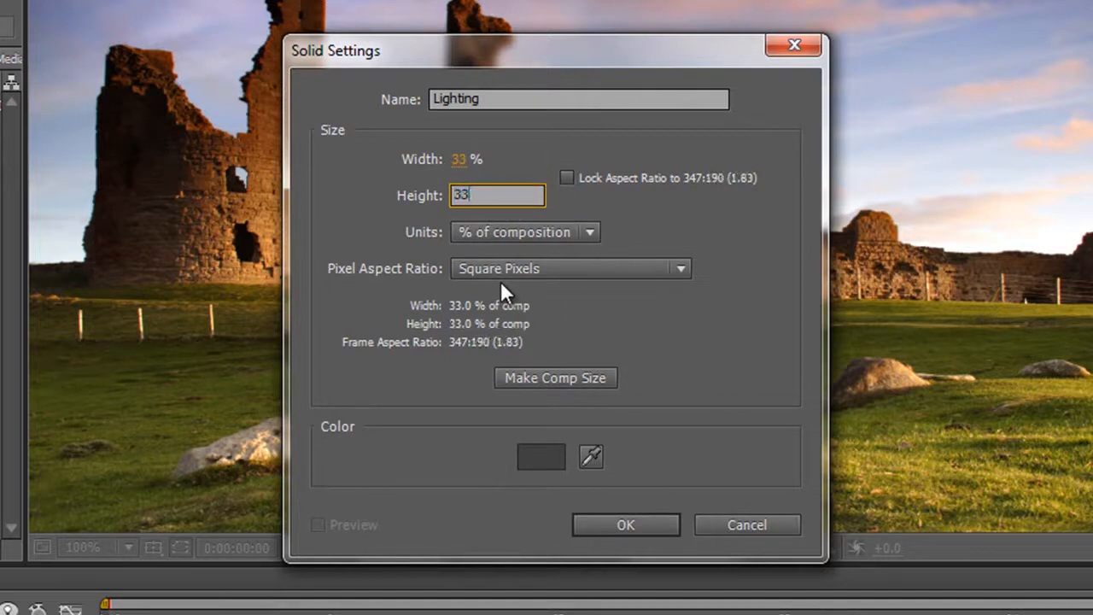
left_click(655, 219)
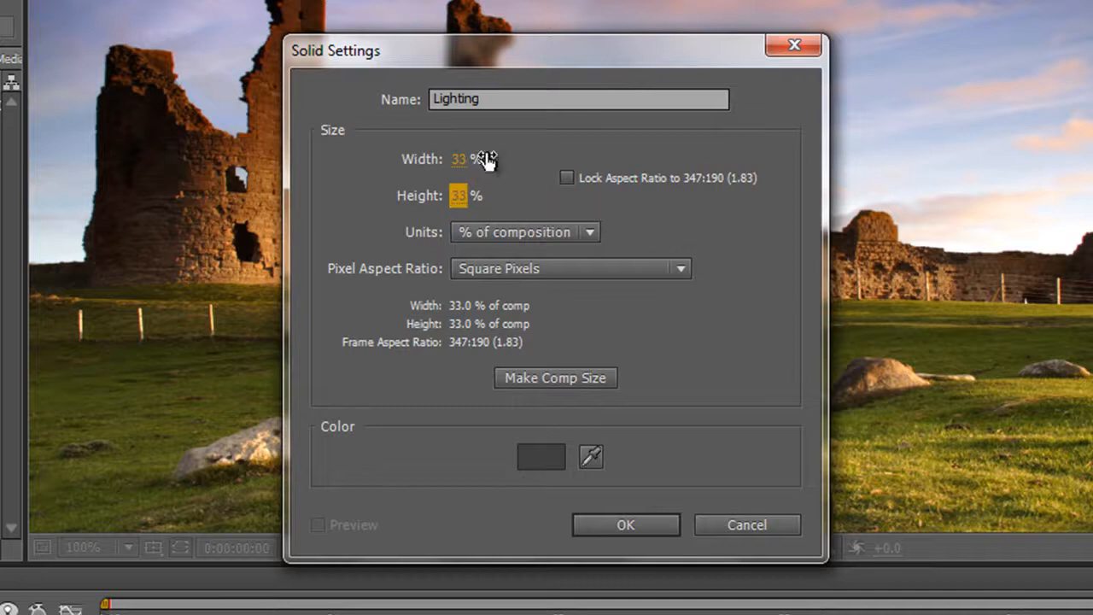
Restore the solid's width and height to 100 % of the composition and switch the size units back to pixels.
left_click(567, 178)
left_click_drag(459, 159, 527, 151)
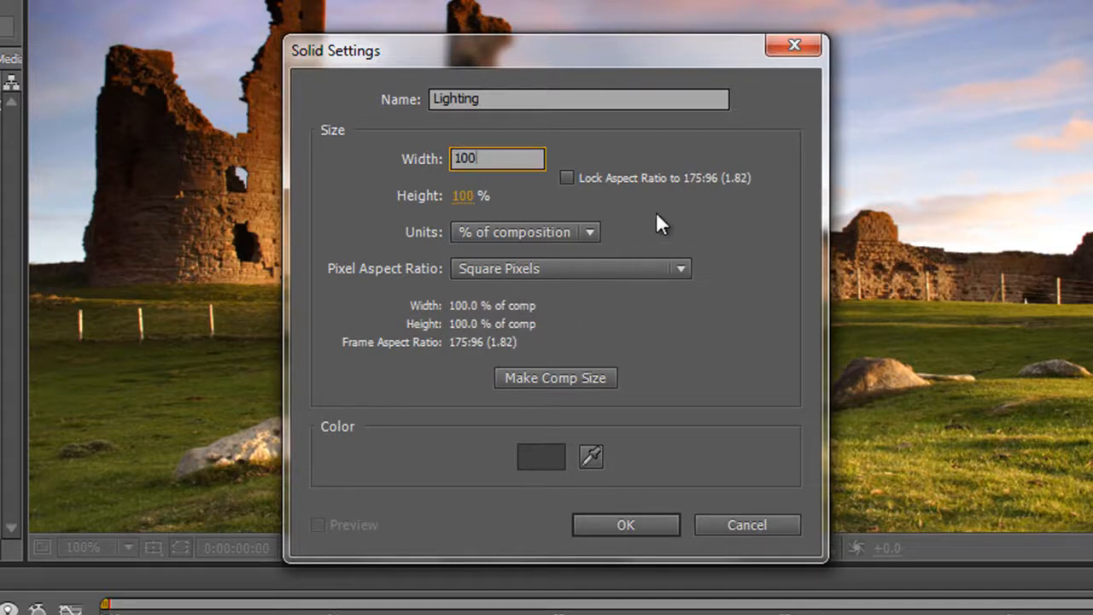
key("Return")
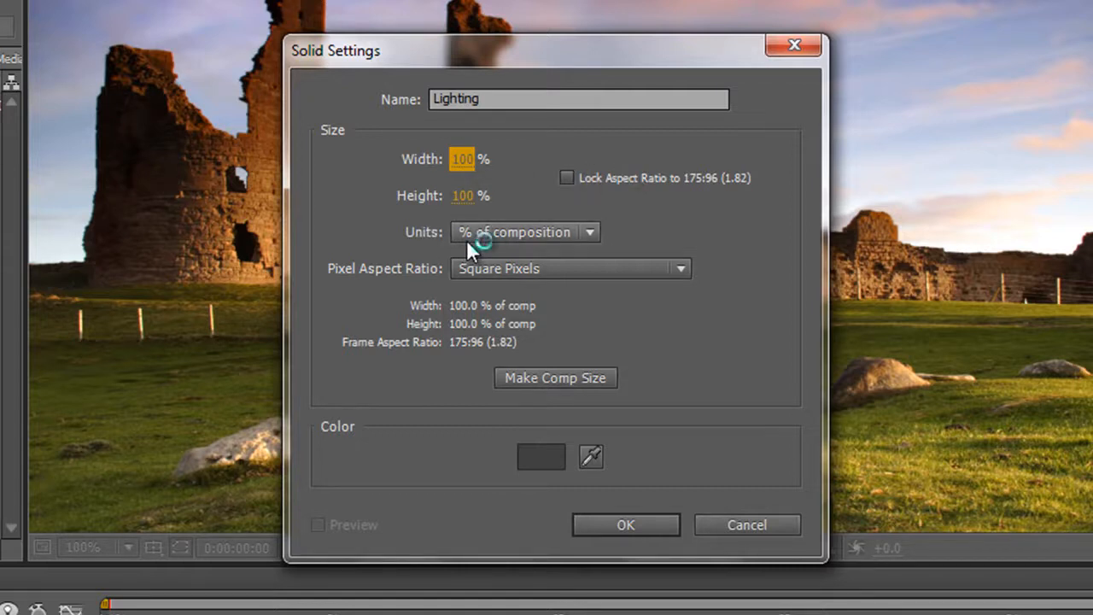
left_click(591, 234)
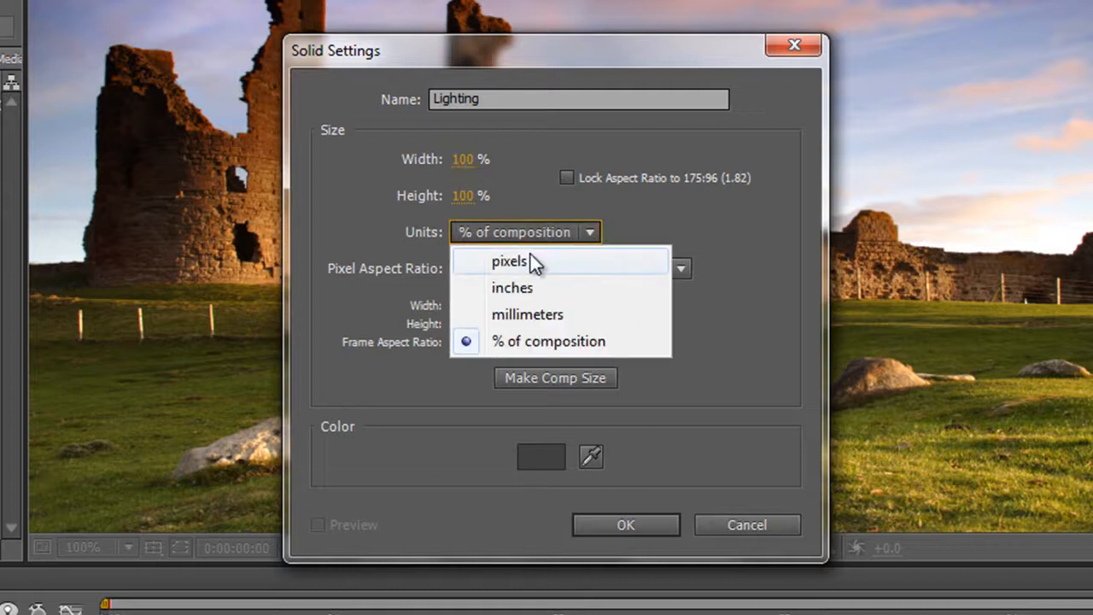
left_click(530, 260)
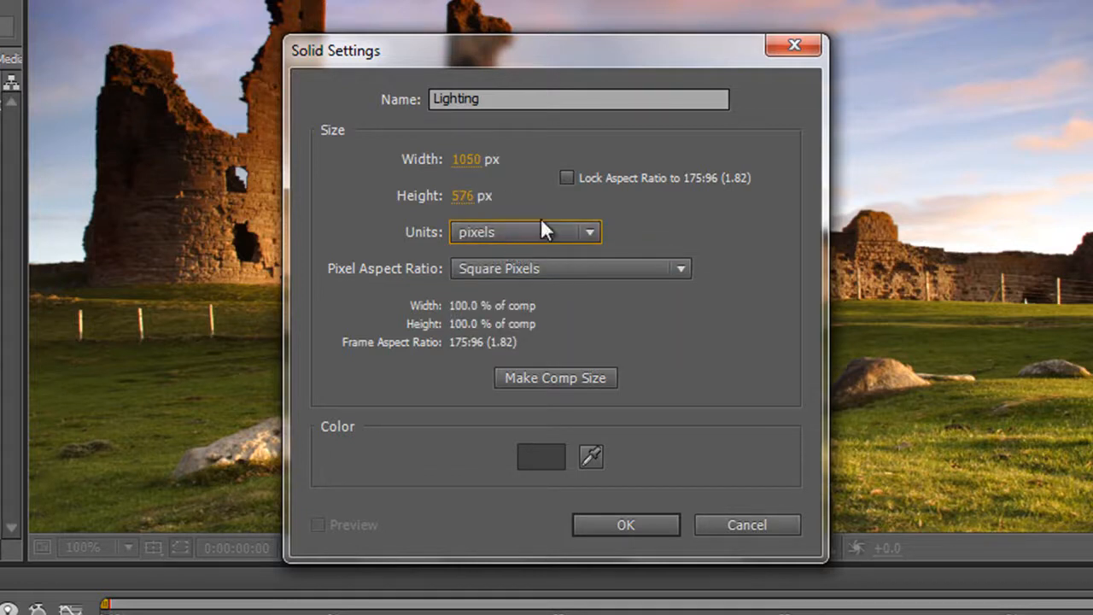
Review the pixel aspect ratio options, keep Square Pixels, and match the solid's size to the composition.
left_click(379, 275)
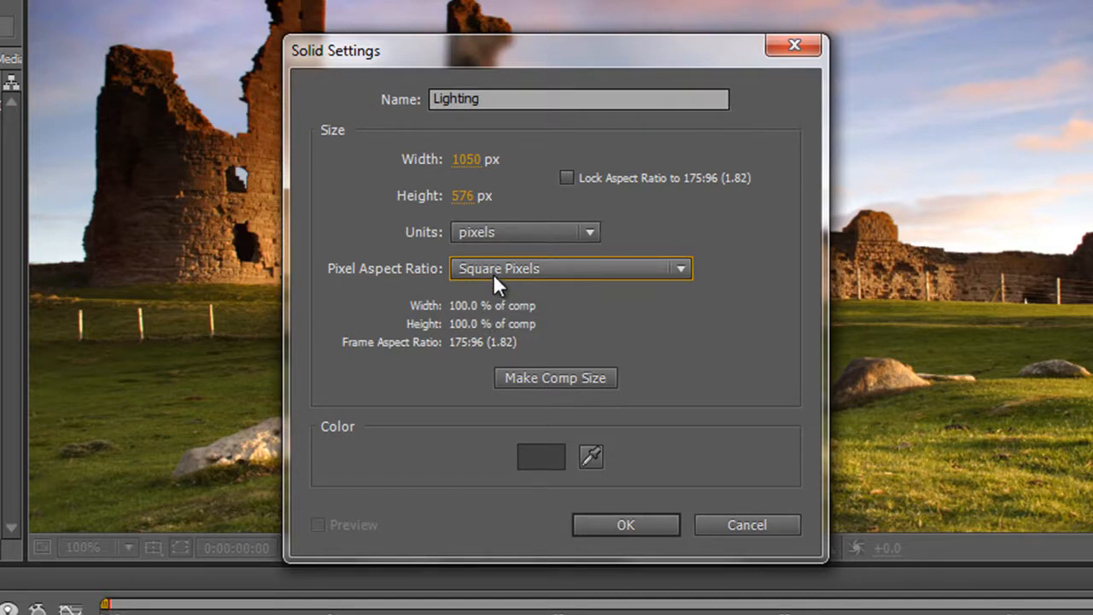
left_click(671, 270)
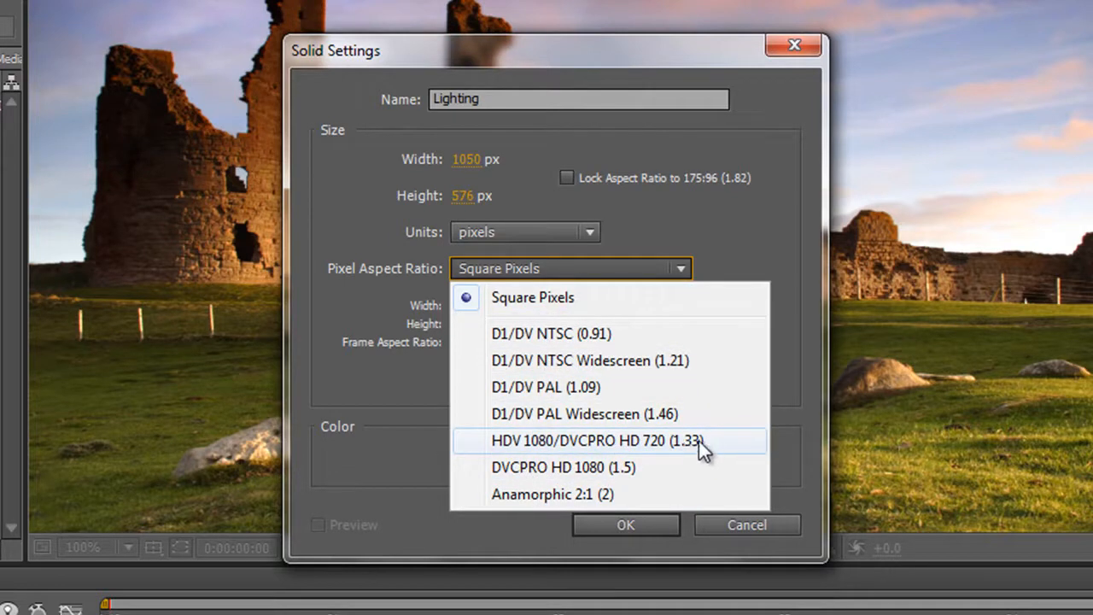
left_click(550, 297)
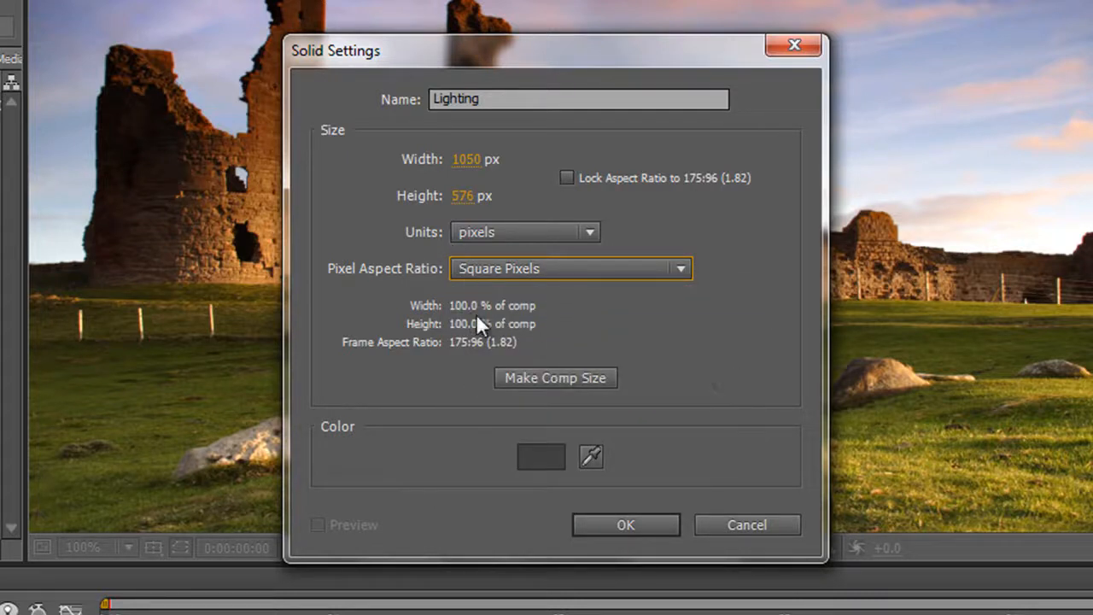
left_click(561, 378)
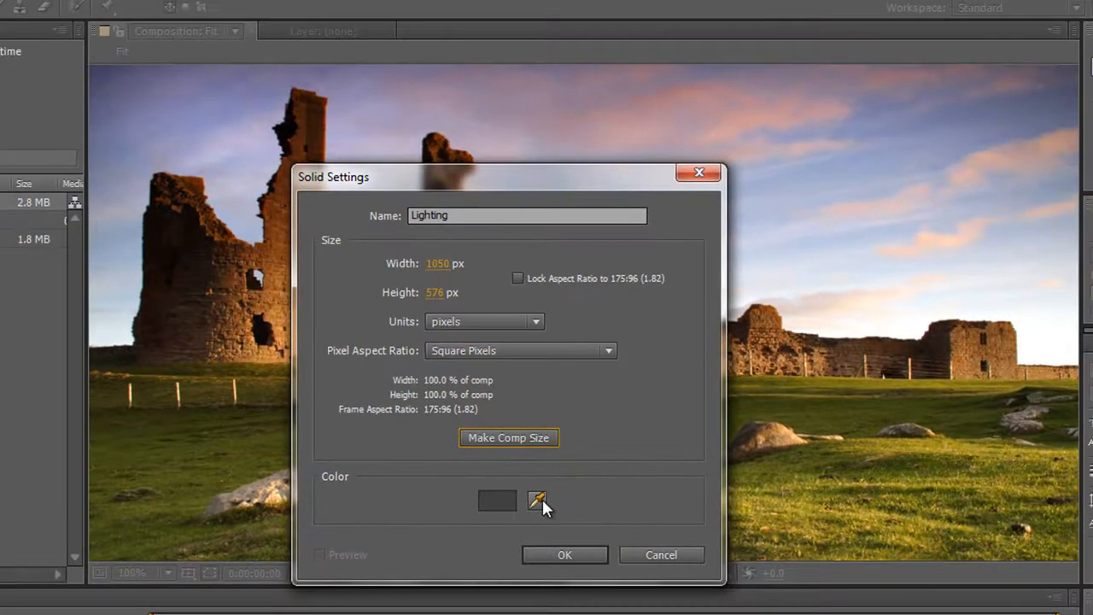
Sample the solid's colour from the sunlit grass in the castle image and open that colour for editing.
left_click(539, 502)
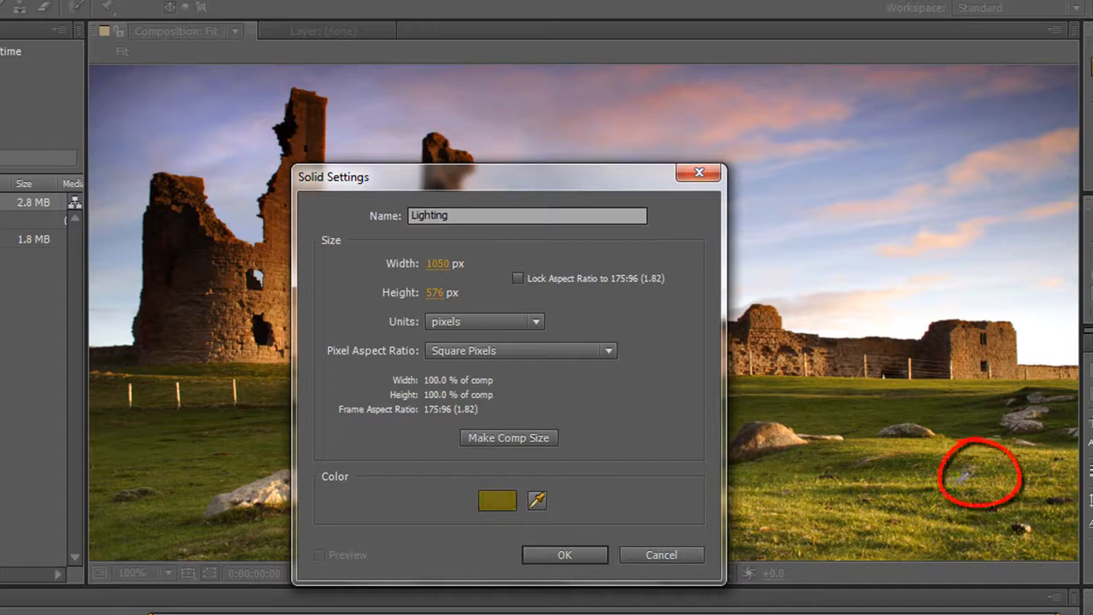
left_click(969, 482)
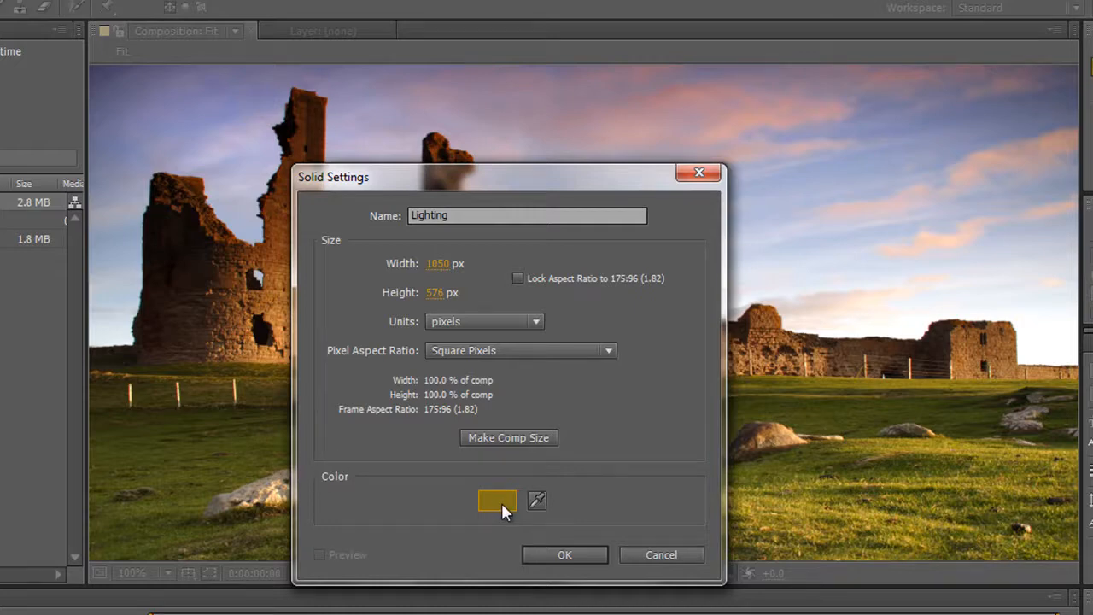
left_click(499, 502)
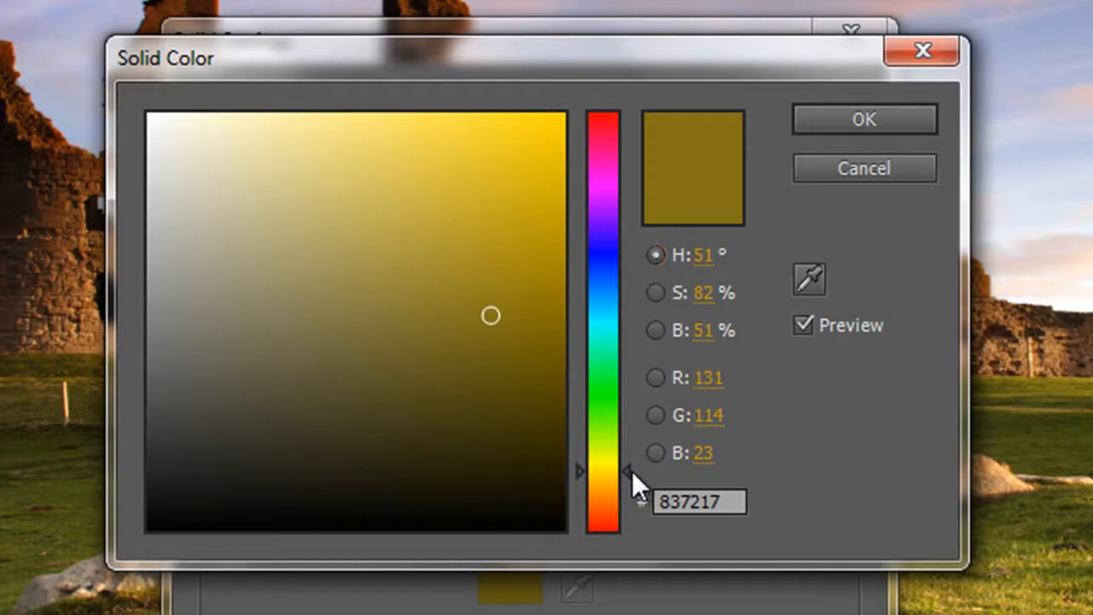
Shift the solid colour's hue to 313°, try grey and black shades, and pick the dark magenta 580044.
left_click_drag(632, 470, 622, 167)
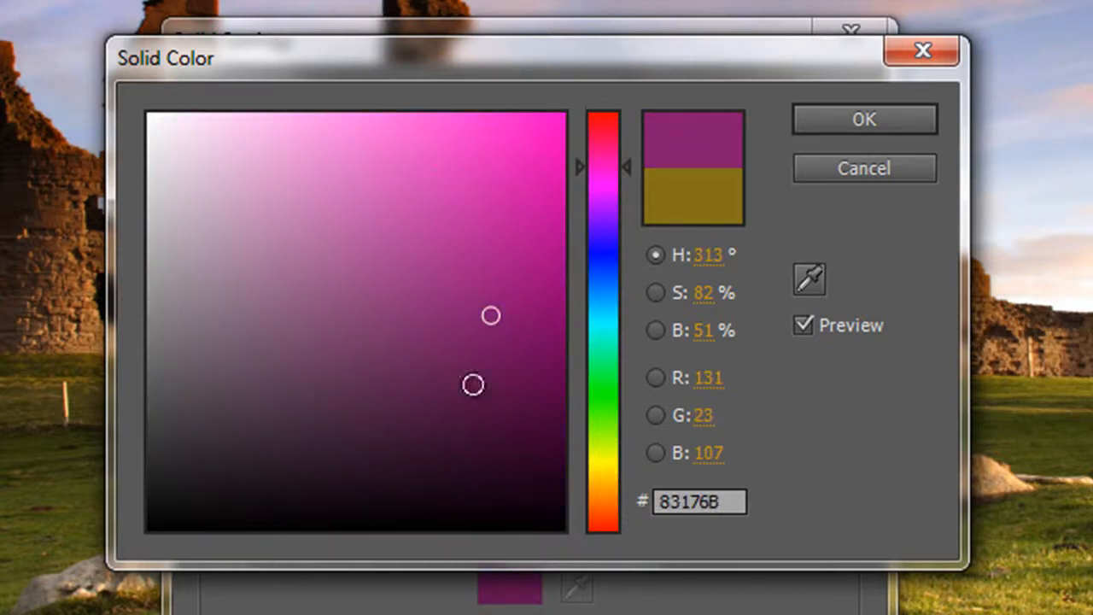
mouse_move(487, 317)
left_mouse_down()
mouse_move(577, 316)
mouse_move(359, 296)
mouse_move(151, 308)
left_mouse_up()
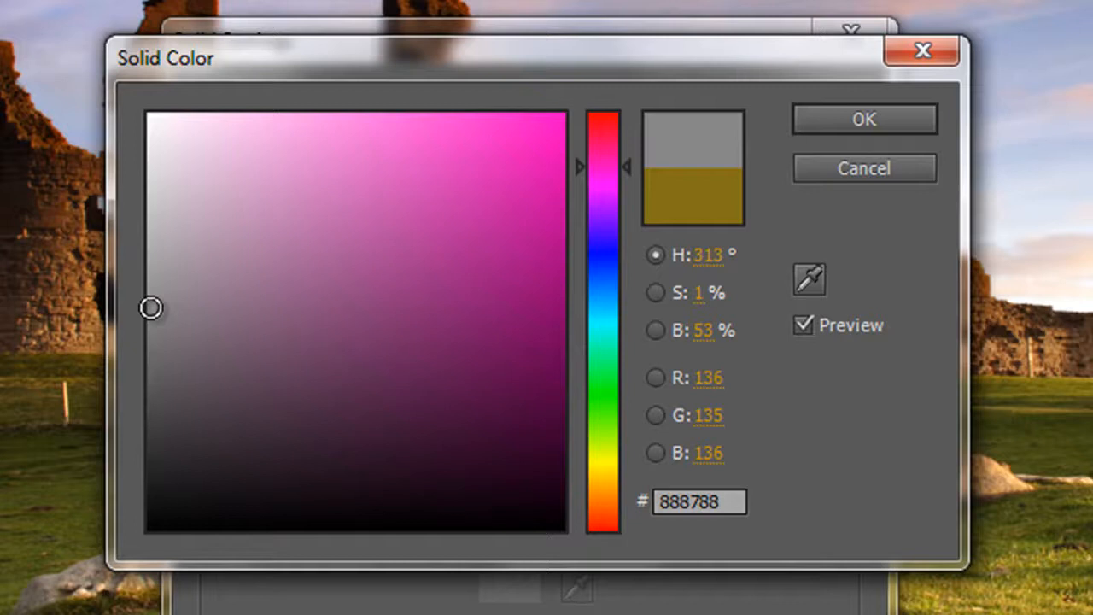
mouse_move(150, 307)
left_mouse_down()
mouse_move(146, 105)
mouse_move(104, 400)
mouse_move(98, 610)
left_mouse_up()
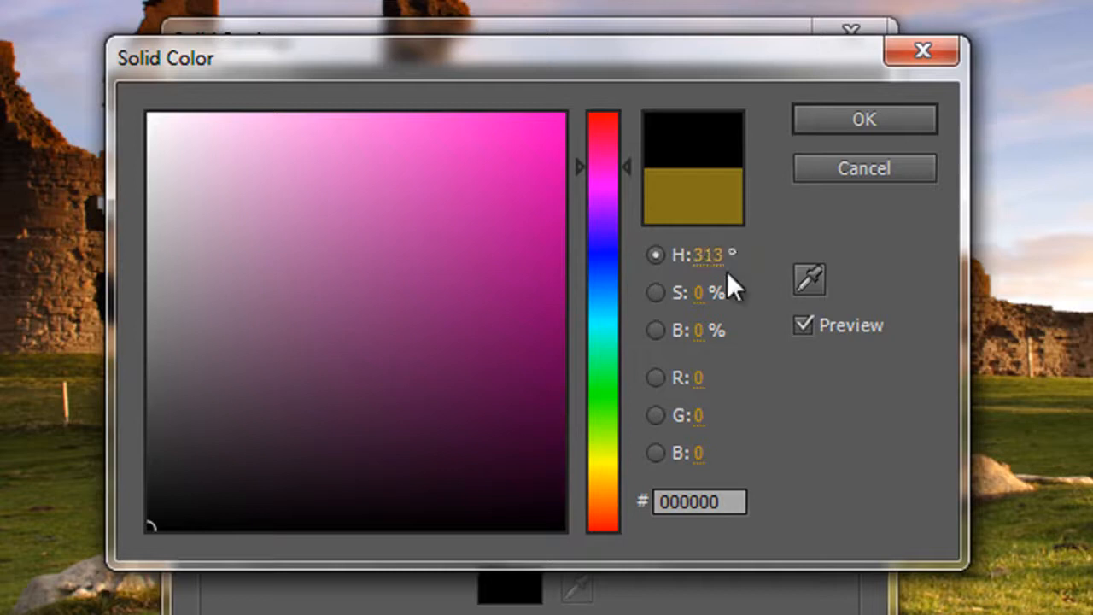
left_click_drag(151, 525, 623, 559)
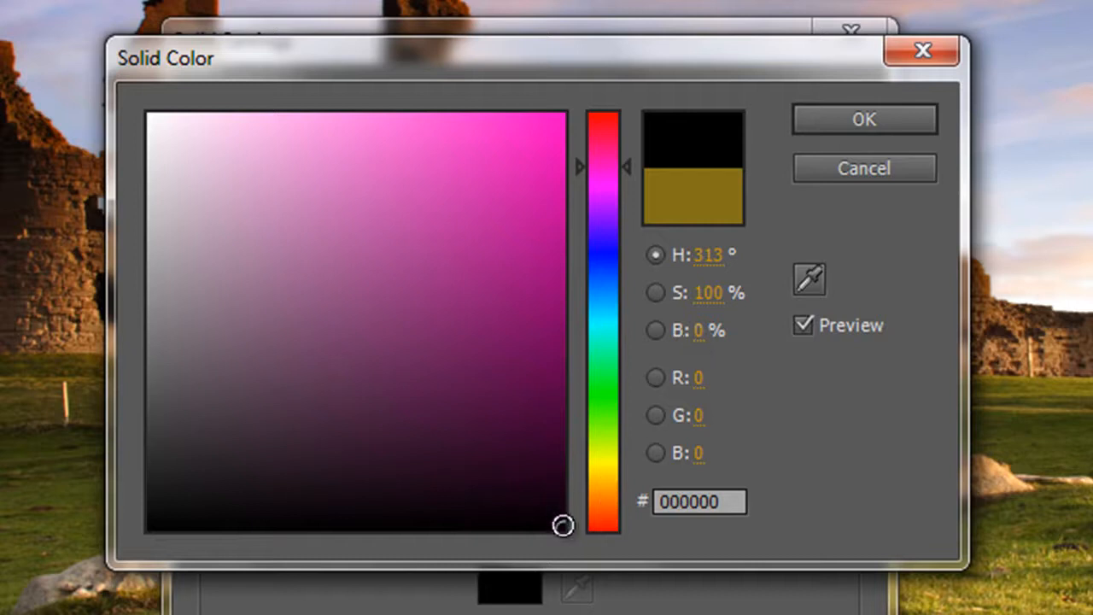
mouse_move(564, 522)
left_mouse_down()
mouse_move(639, 241)
mouse_move(699, 101)
mouse_move(778, 464)
mouse_move(770, 82)
mouse_move(794, 385)
mouse_move(767, 392)
left_mouse_up()
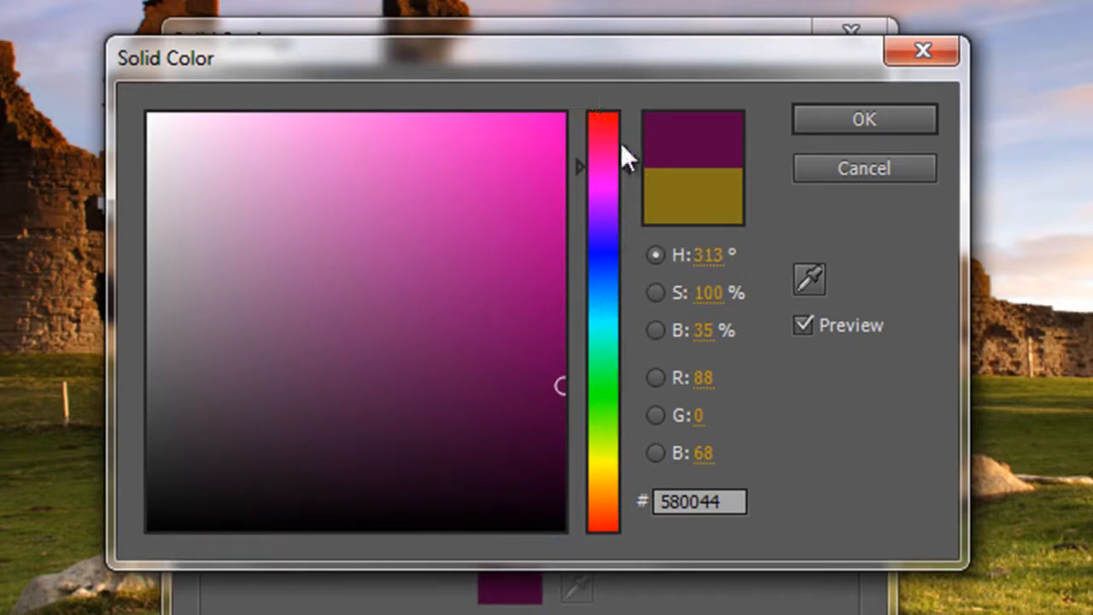
Base the colour picker on saturation and try 0 % and 100 % on several hues, ending at grey ABABAB.
left_click(654, 292)
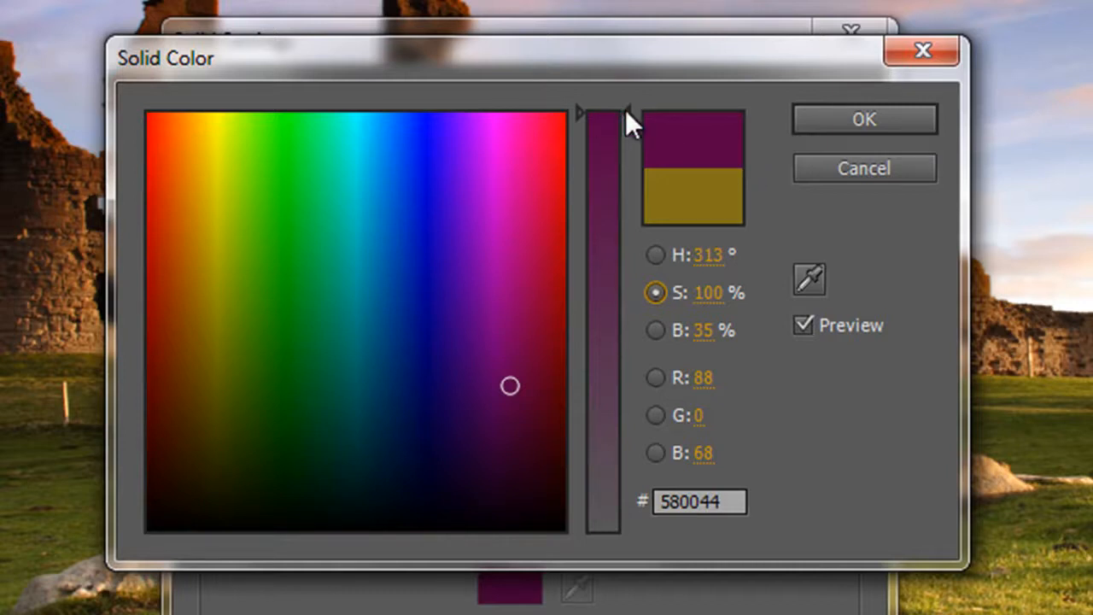
left_click_drag(628, 109, 563, 549)
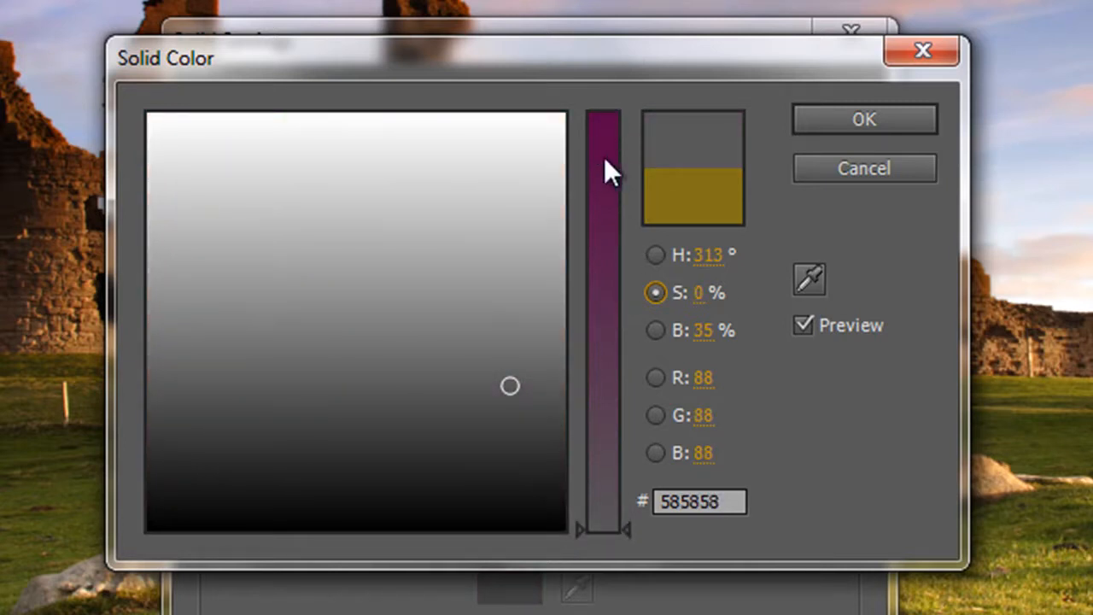
mouse_move(514, 388)
left_mouse_down()
mouse_move(237, 371)
mouse_move(303, 122)
mouse_move(329, 558)
mouse_move(413, 300)
mouse_move(439, 159)
mouse_move(586, 227)
mouse_move(129, 247)
mouse_move(549, 268)
mouse_move(139, 242)
mouse_move(486, 261)
mouse_move(427, 264)
mouse_move(373, 261)
mouse_move(537, 239)
mouse_move(110, 210)
mouse_move(503, 244)
mouse_move(246, 215)
left_mouse_up()
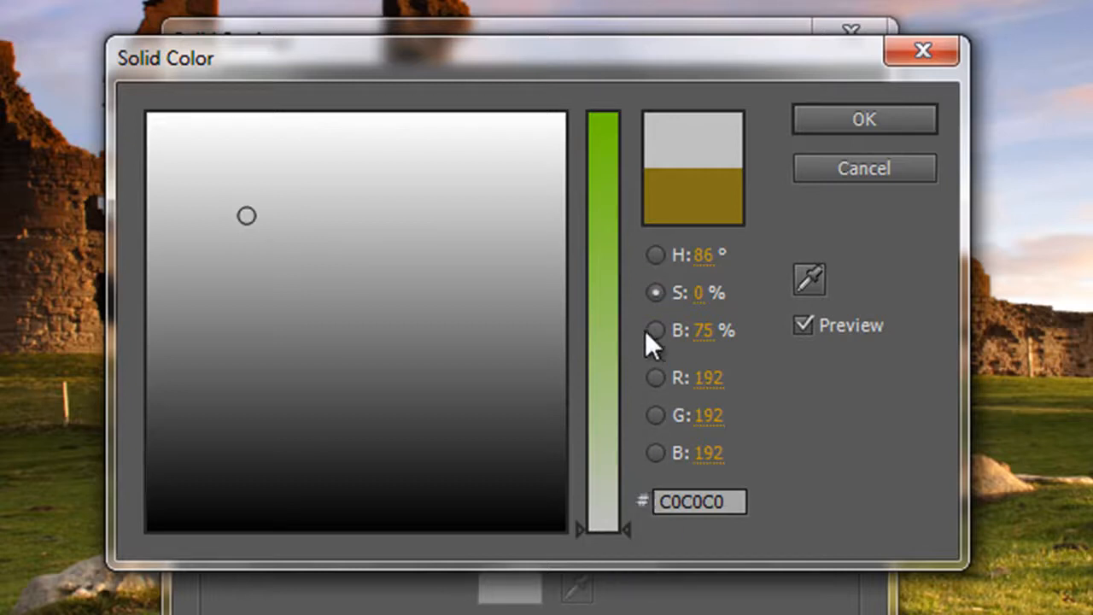
left_click_drag(628, 524, 630, 109)
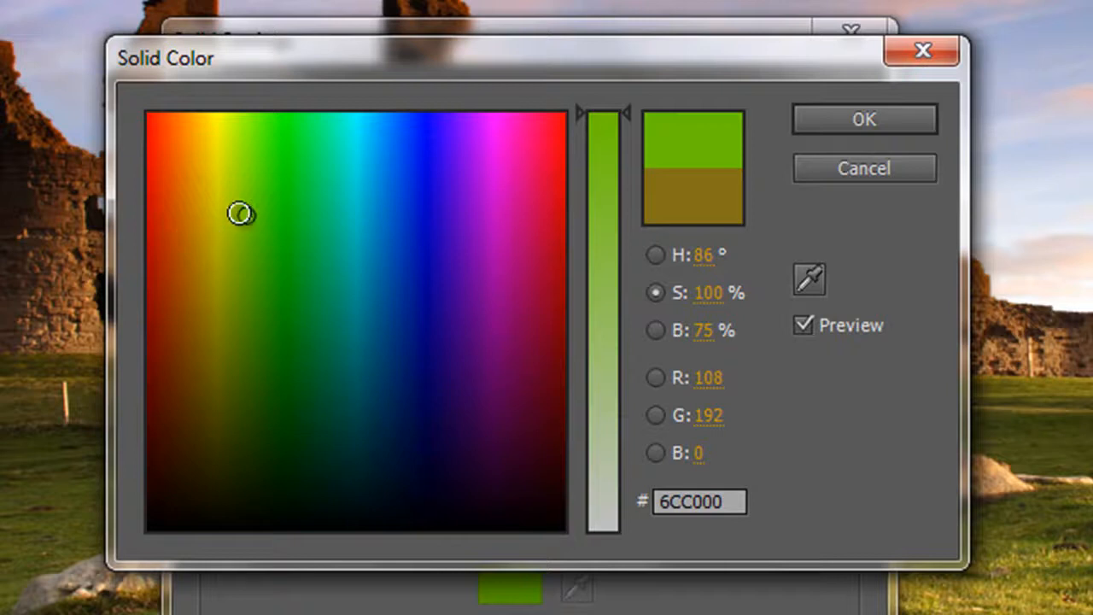
mouse_move(239, 213)
left_mouse_down()
mouse_move(504, 172)
mouse_move(162, 163)
mouse_move(448, 182)
left_mouse_up()
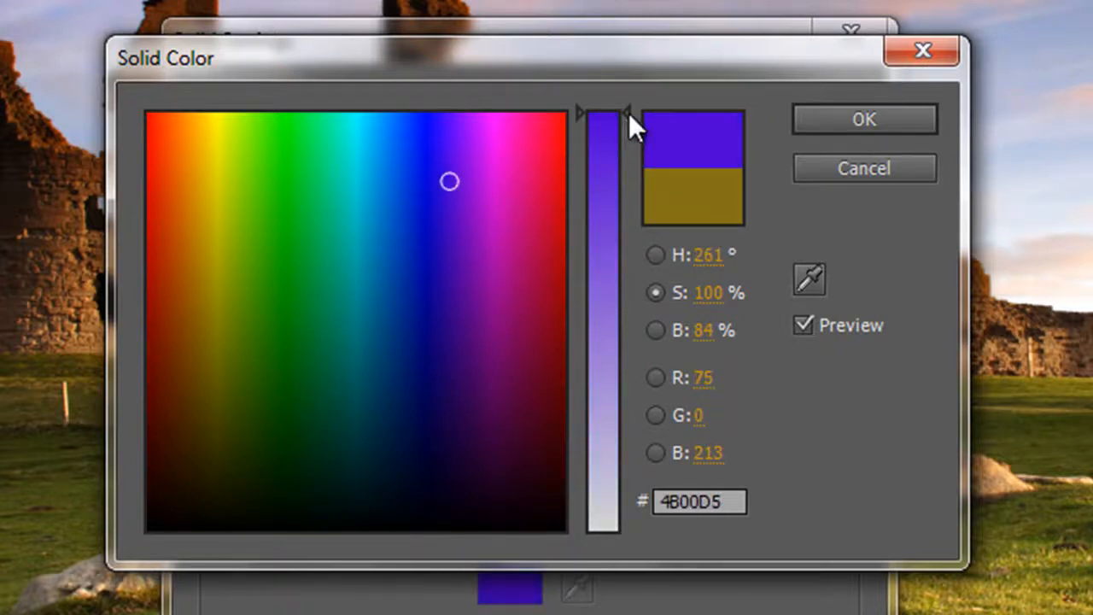
mouse_move(628, 113)
left_mouse_down()
mouse_move(615, 258)
mouse_move(620, 581)
left_mouse_up()
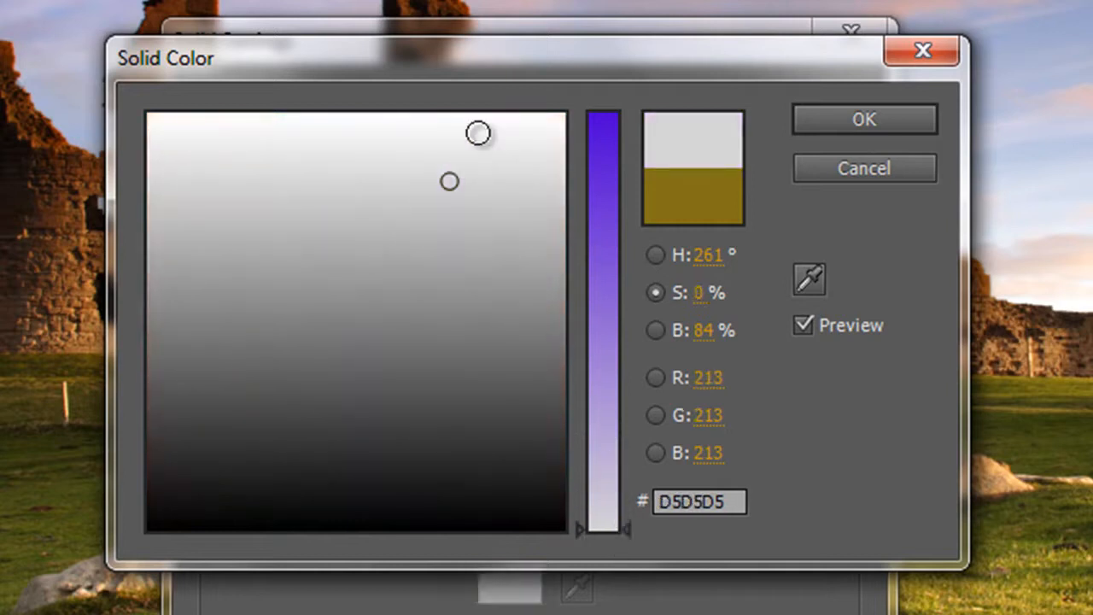
mouse_move(447, 180)
left_mouse_down()
mouse_move(514, 218)
mouse_move(172, 225)
mouse_move(474, 253)
mouse_move(195, 250)
left_mouse_up()
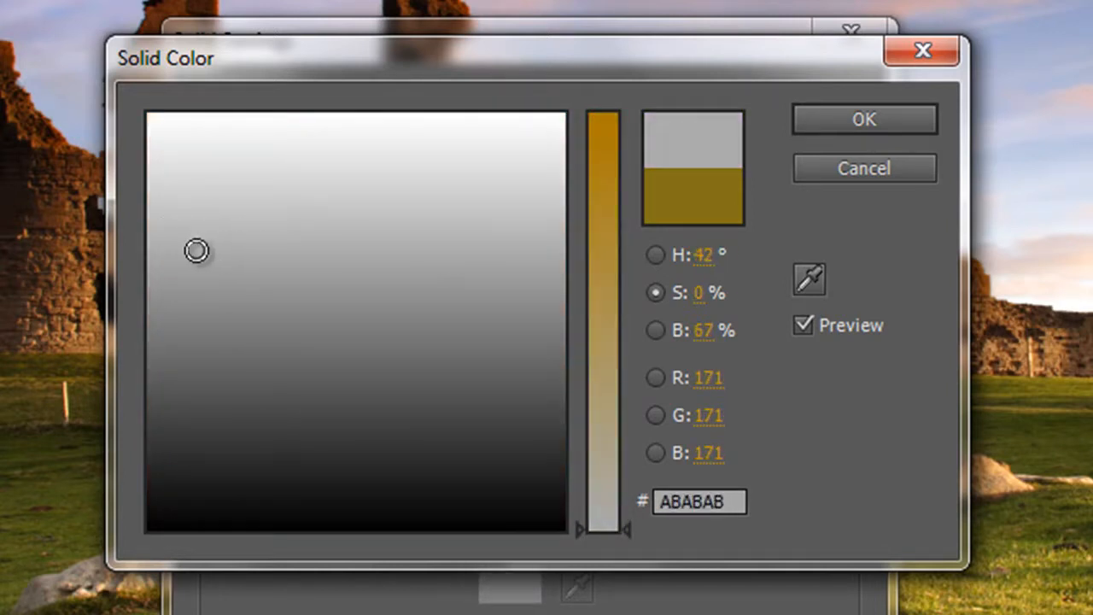
Base the colour picker on brightness, lower it to 6 %, and try different very dark hues.
left_click(655, 328)
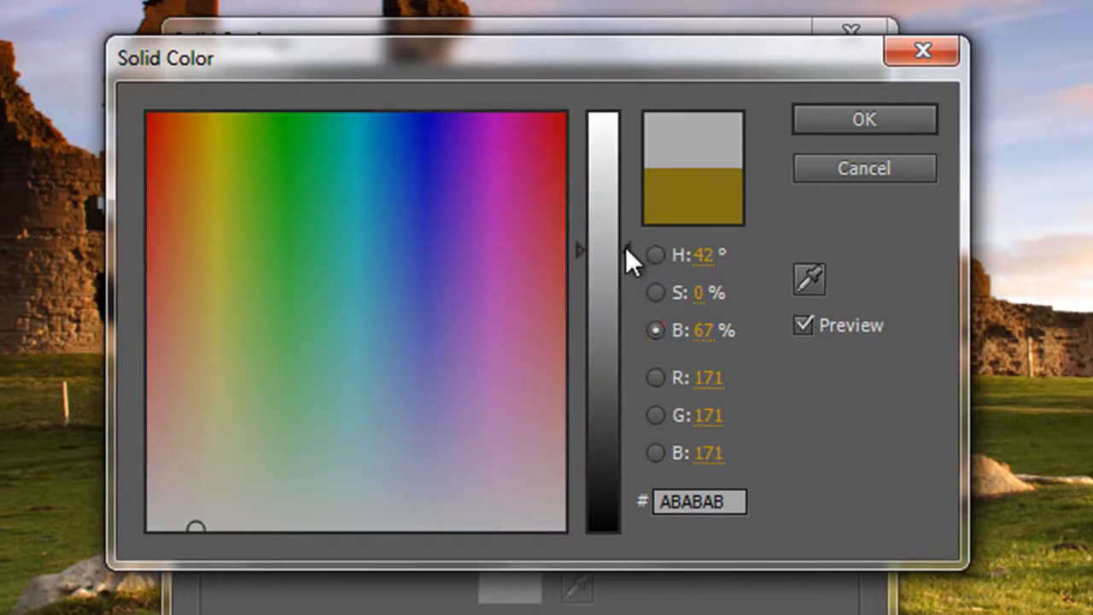
left_click_drag(625, 247, 600, 506)
left_click_drag(225, 271, 546, 174)
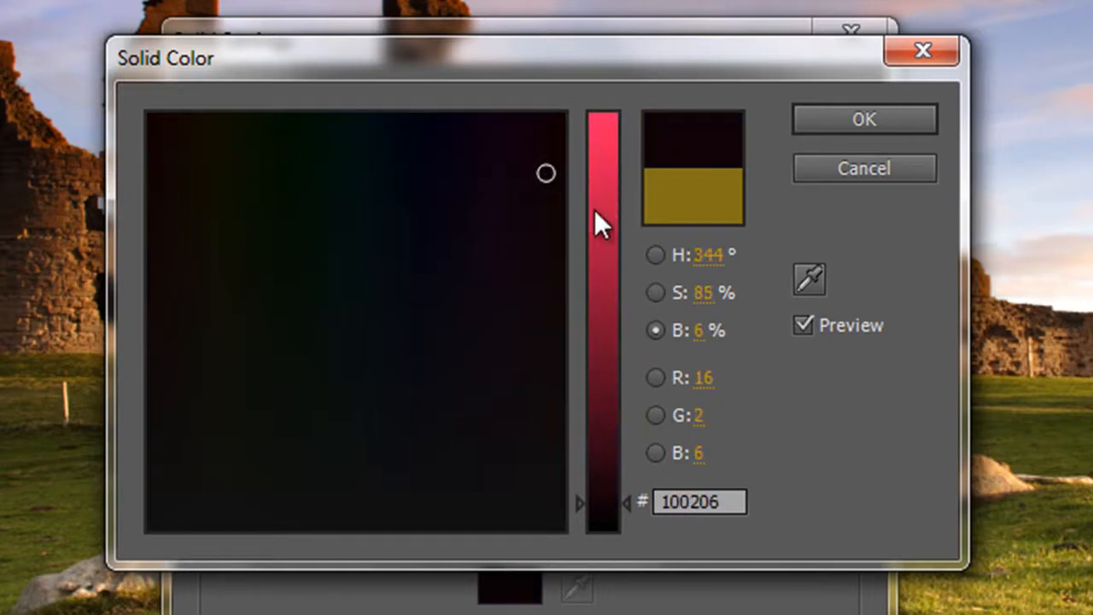
left_click_drag(540, 172, 312, 133)
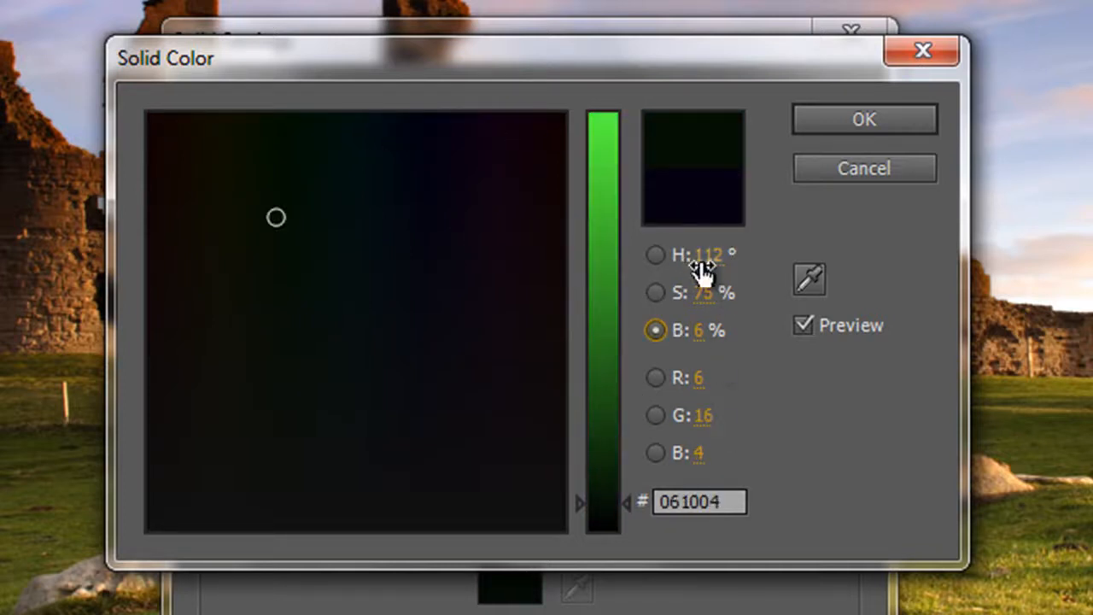
Enter a hue of 360° for the solid colour, and change it to 248°.
left_click(702, 261)
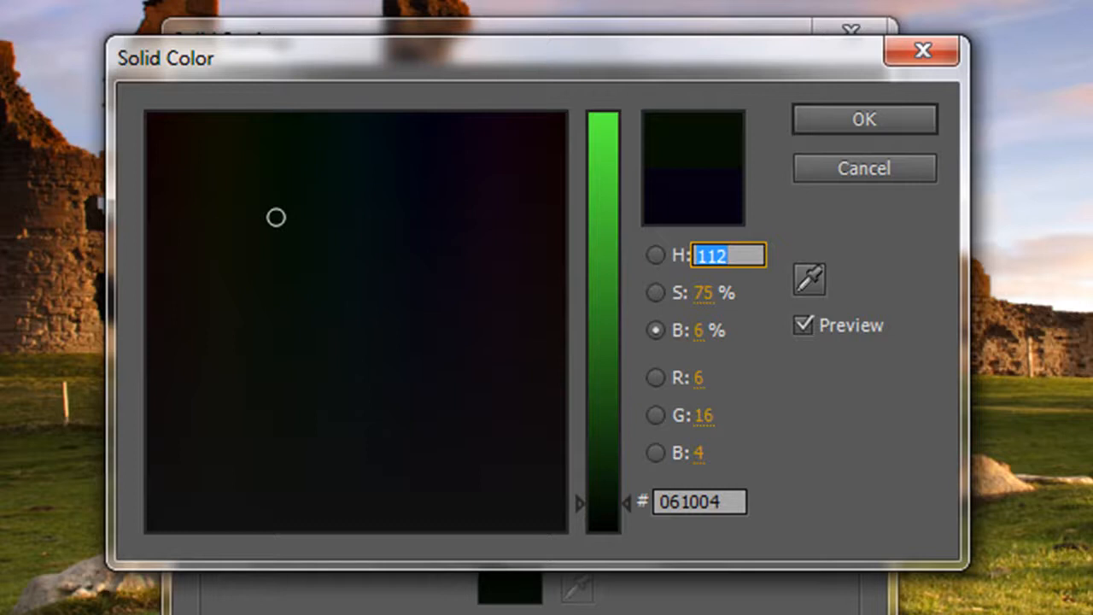
type("360")
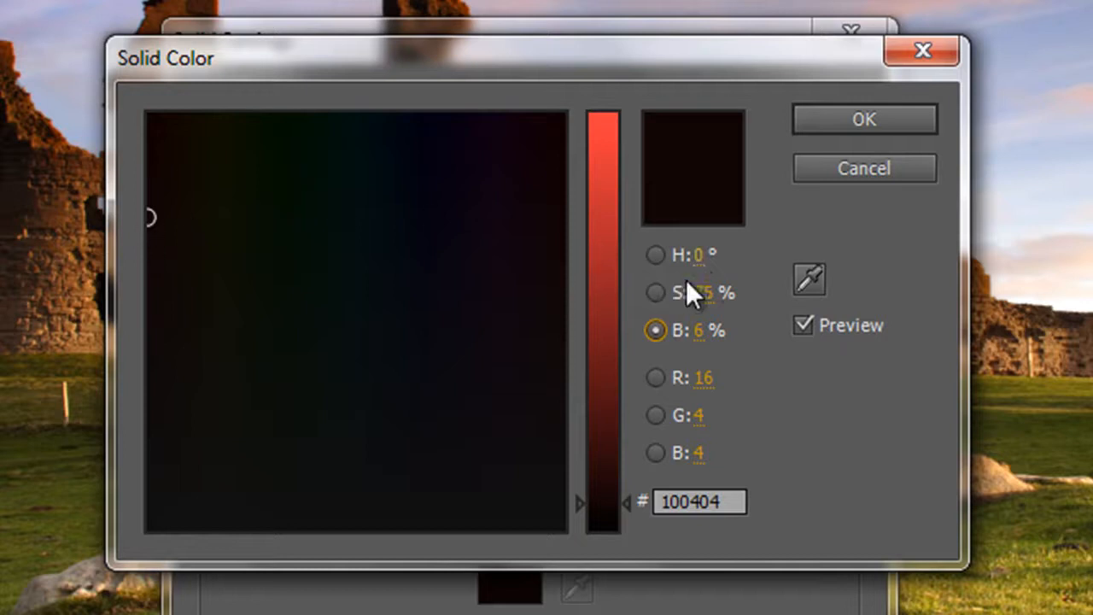
left_click_drag(696, 254, 949, 253)
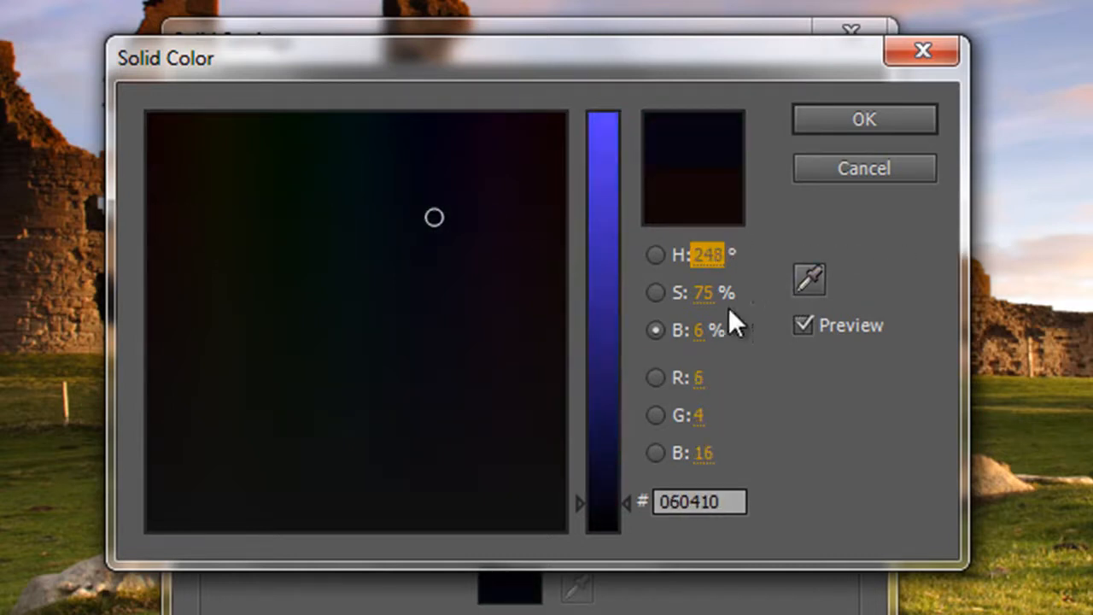
Raise the solid colour's saturation to 100 % and its brightness to 98 %.
left_click(704, 294)
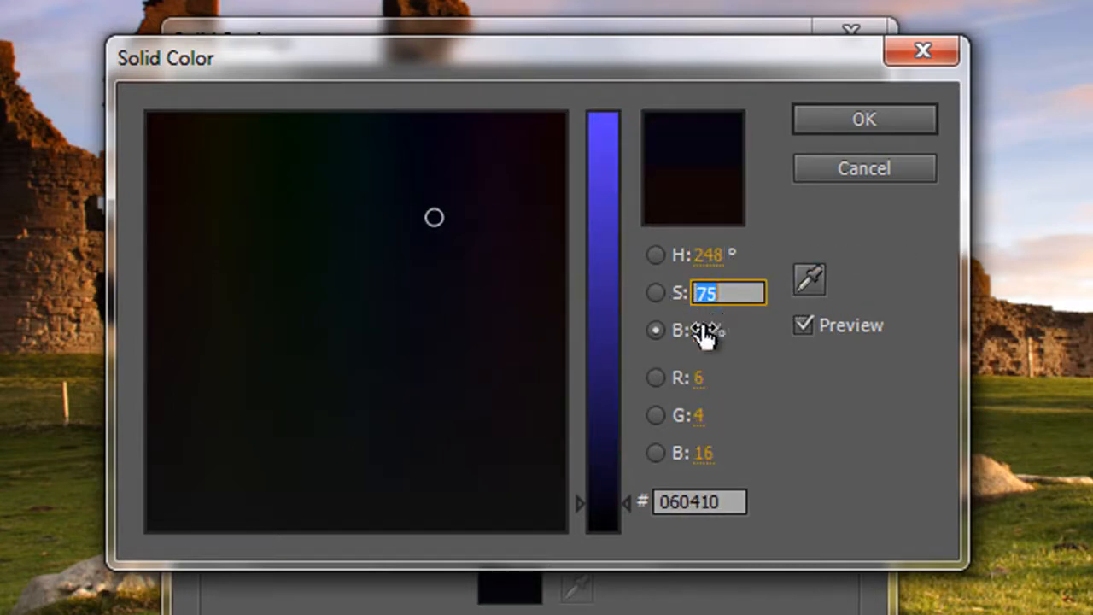
left_click(704, 331)
left_click(754, 357)
left_click_drag(707, 295, 771, 300)
mouse_move(697, 333)
left_mouse_down()
mouse_move(772, 324)
mouse_move(996, 335)
mouse_move(538, 344)
mouse_move(709, 326)
left_mouse_up()
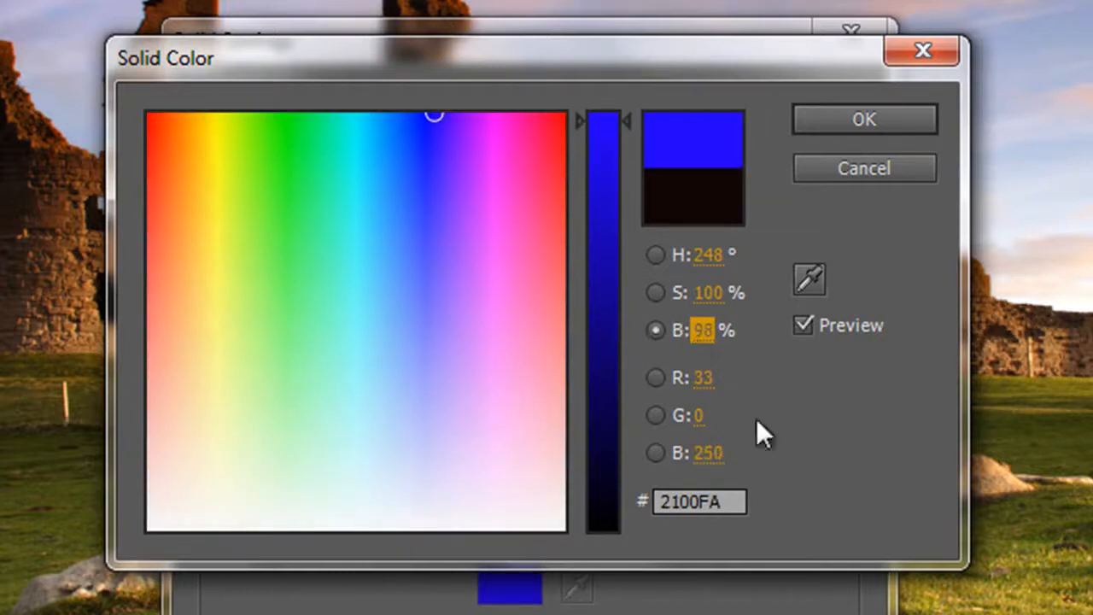
Open the solid colour's red, green, blue and hexadecimal values for editing one after another.
left_click(705, 382)
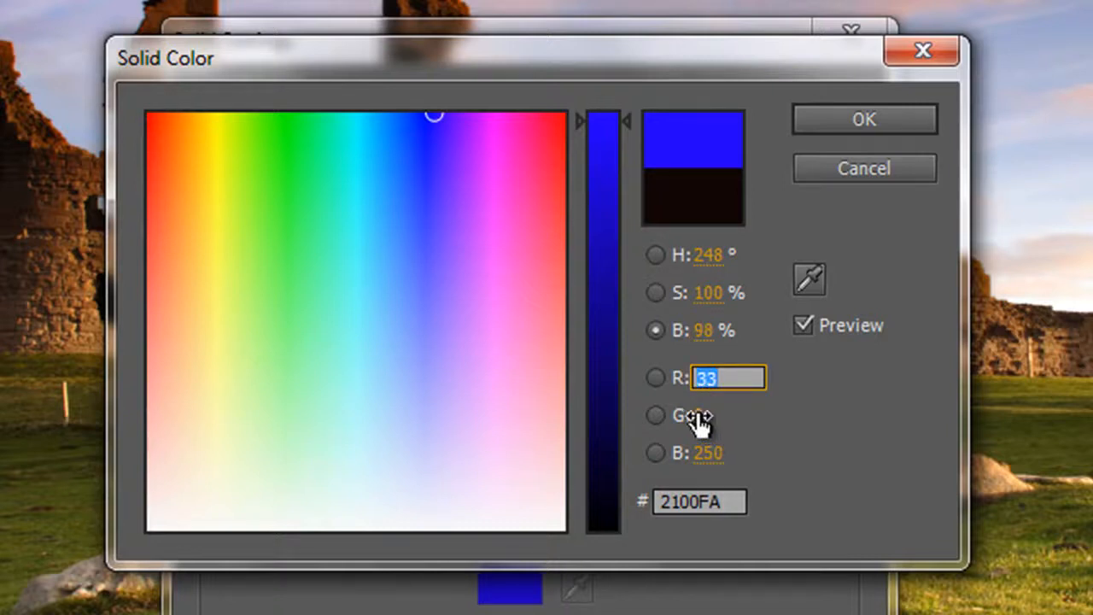
left_click(699, 416)
left_click(708, 454)
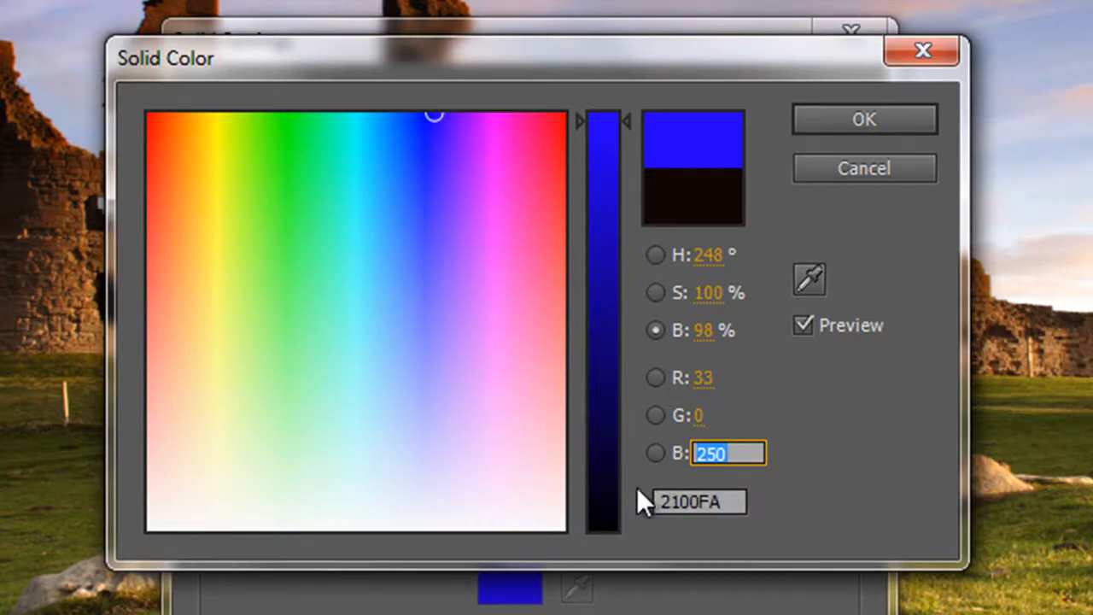
left_click(720, 505)
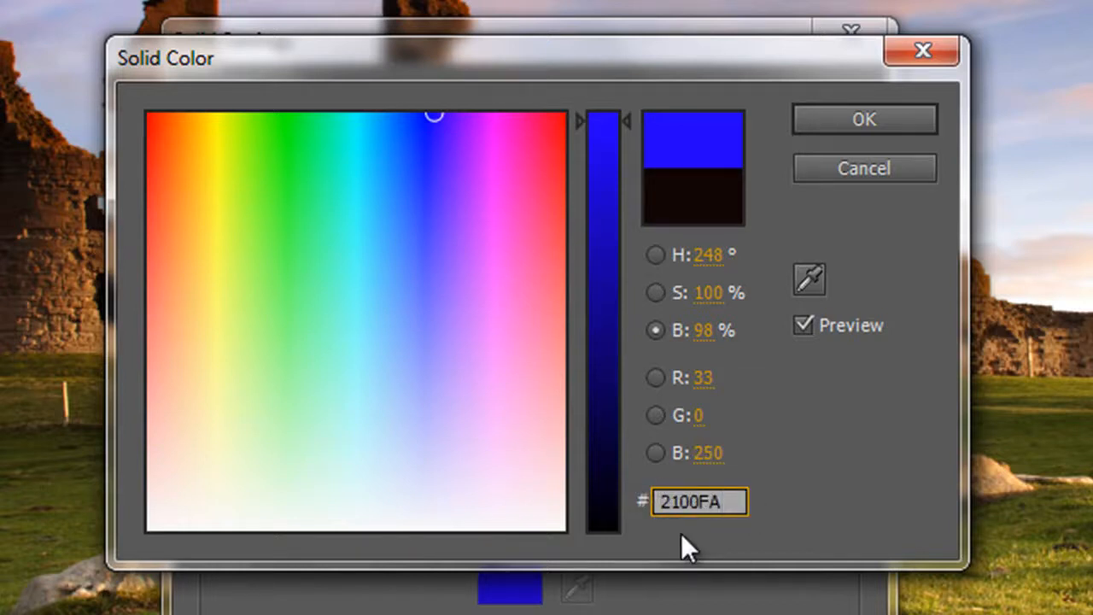
Base the colour picker on red, green and blue in turn, and return it to red.
left_click(656, 377)
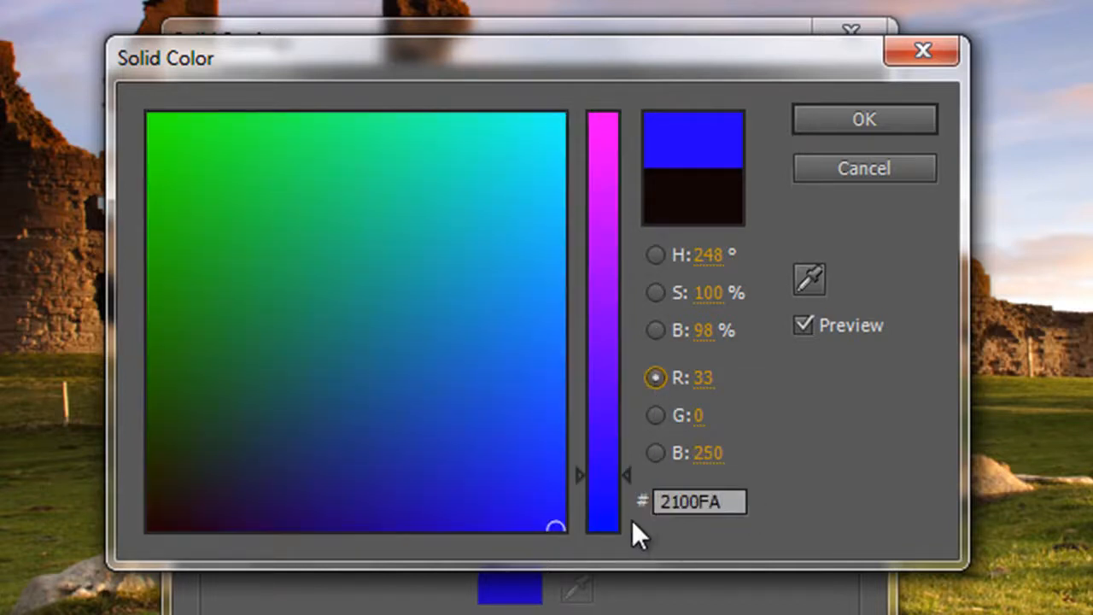
left_click(657, 417)
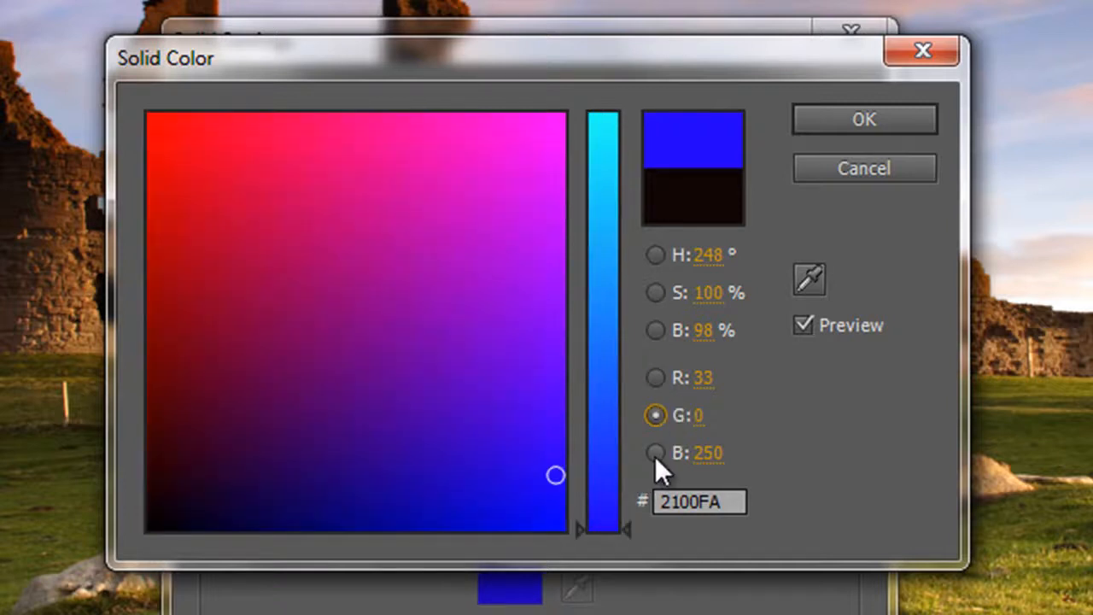
left_click(655, 453)
left_click(656, 377)
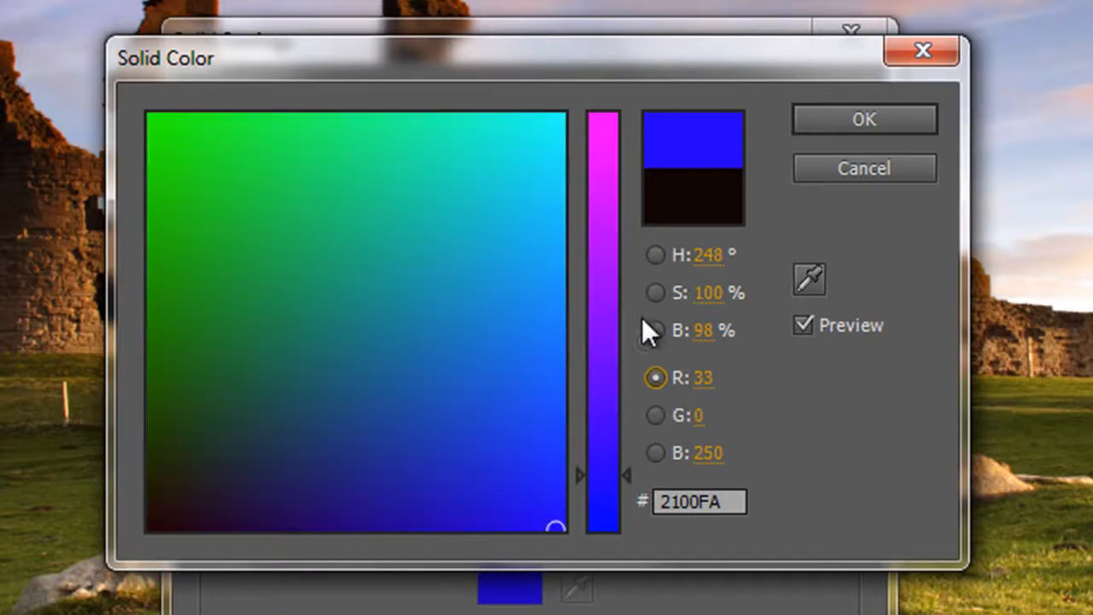
Base the colour picker on hue, choose the slightly softer blue 3F26E3, and create the Lighting solid.
left_click(655, 255)
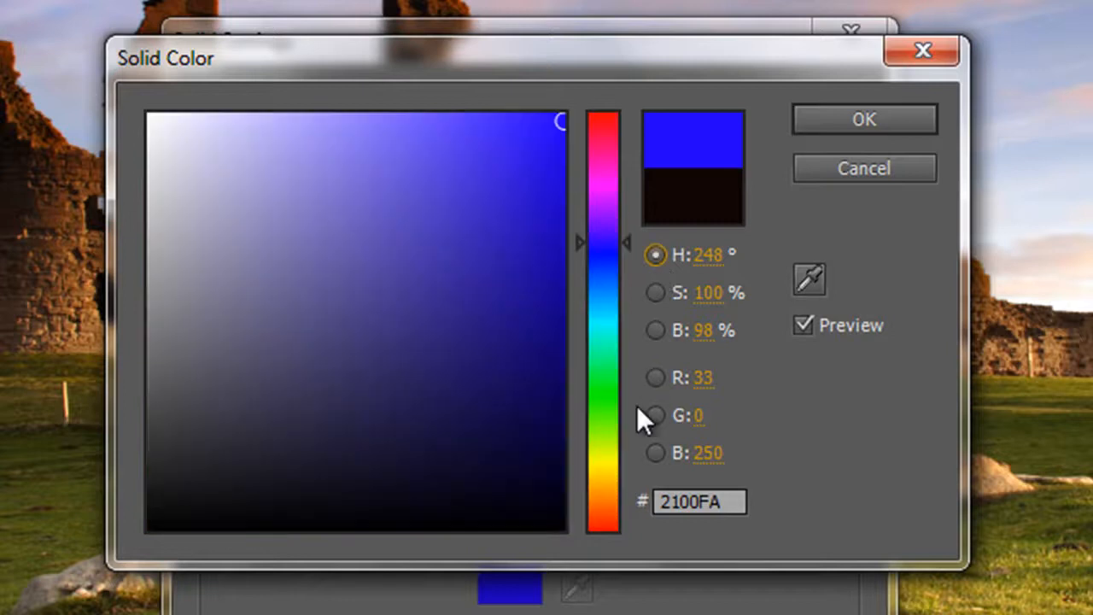
mouse_move(556, 122)
left_mouse_down()
mouse_move(510, 203)
mouse_move(491, 154)
mouse_move(529, 136)
mouse_move(494, 159)
left_mouse_up()
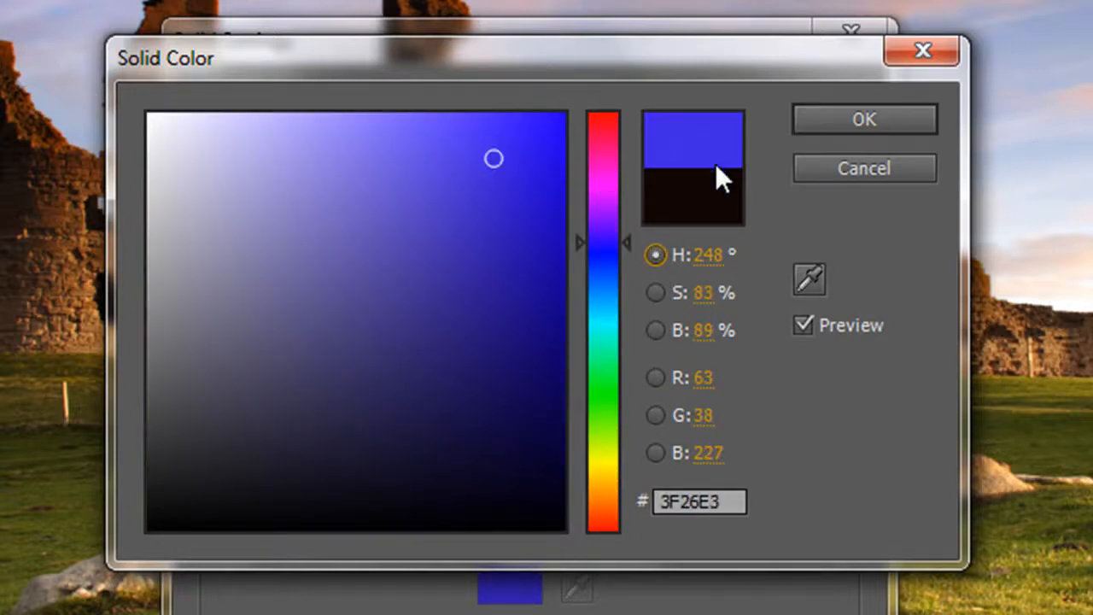
left_click(865, 119)
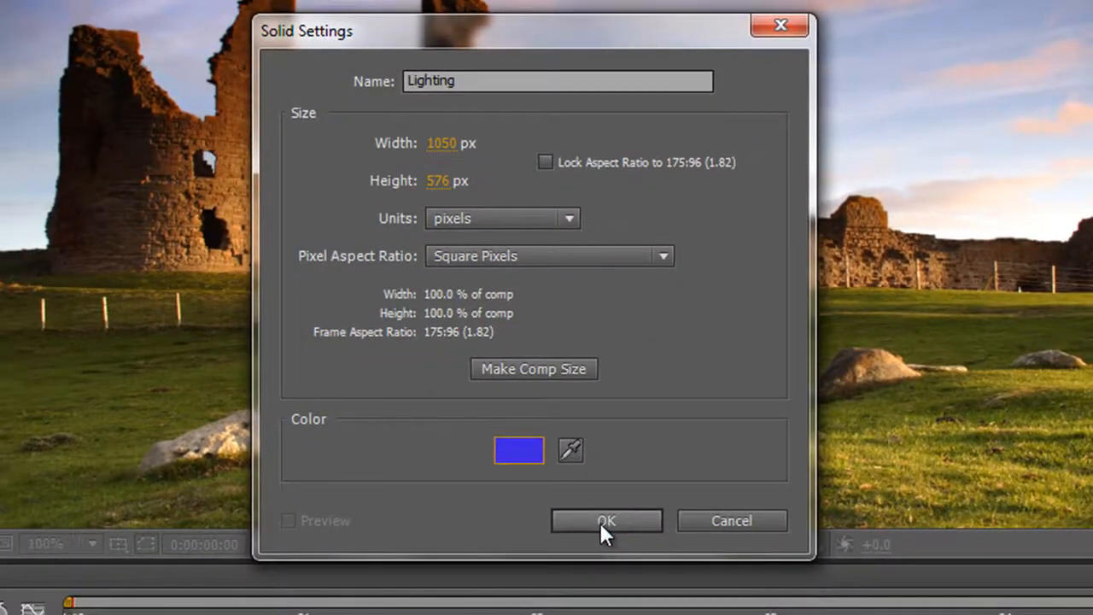
left_click(604, 520)
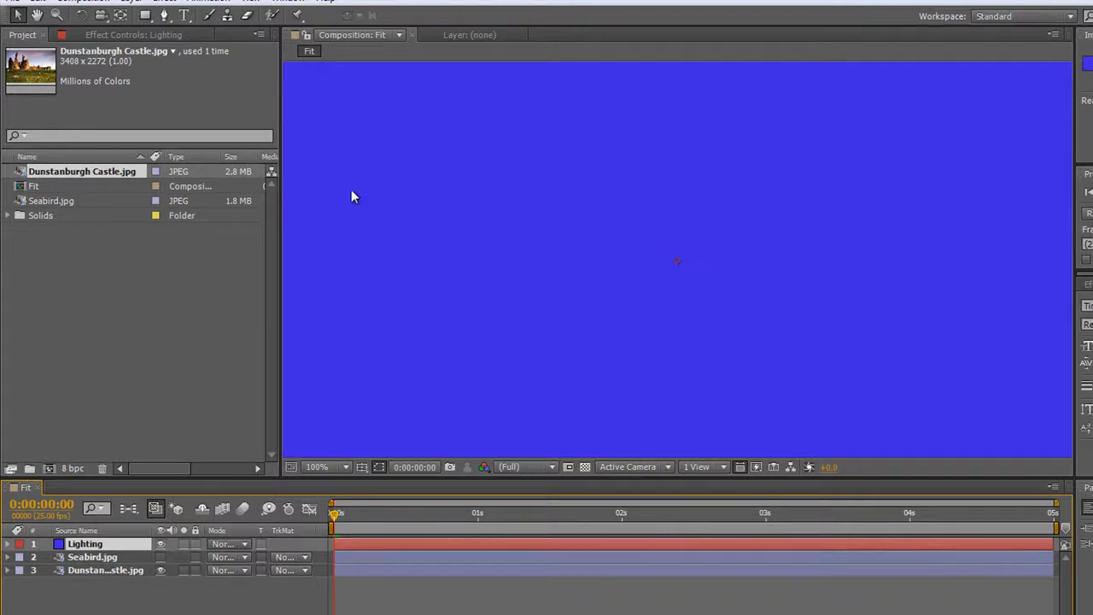
Try scaling the Lighting solid down about its centre, and fit it back to the composition size.
scroll(502, 224, "down", 1)
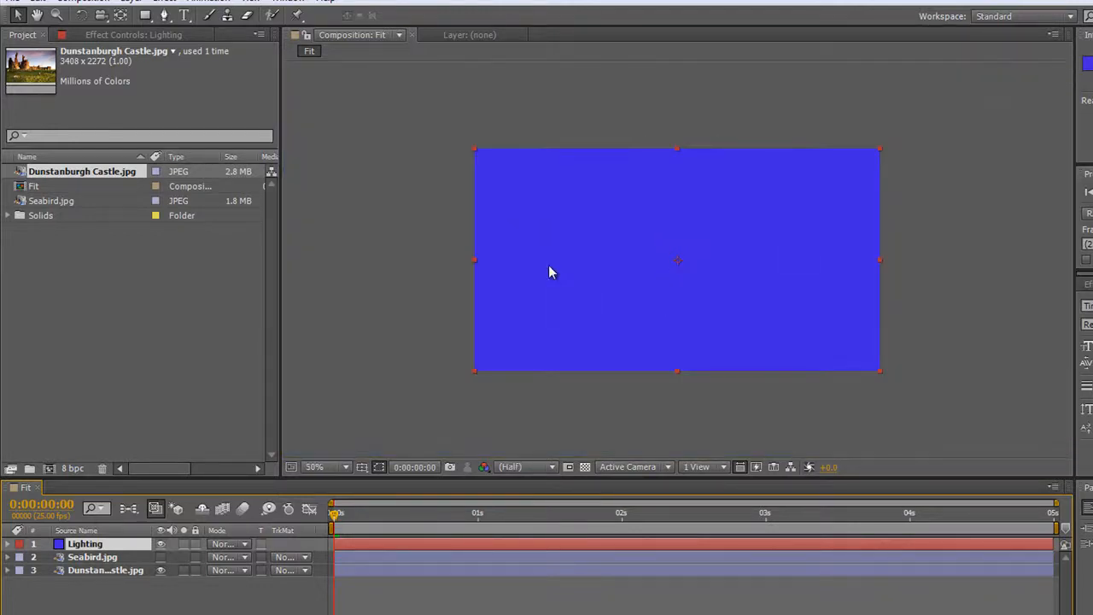
left_click_drag(882, 155, 815, 182)
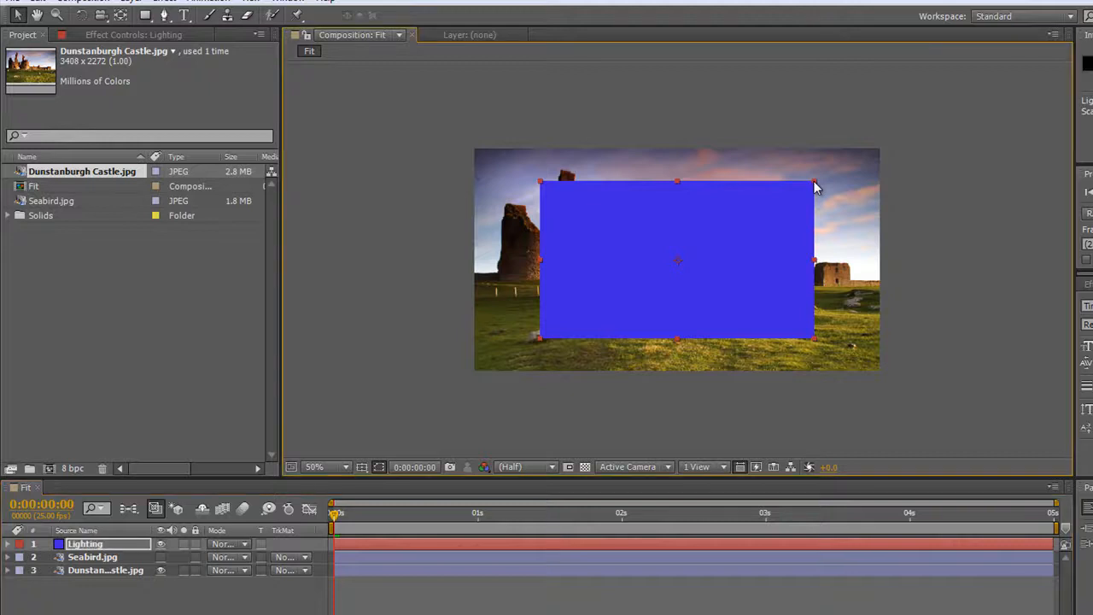
key("ctrl+alt+f")
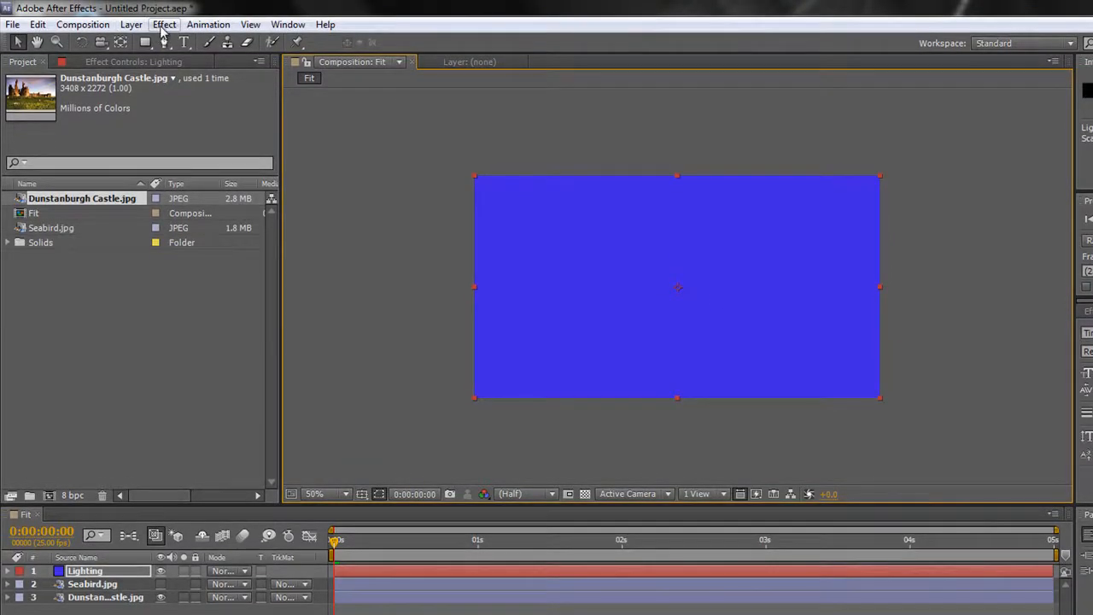
Apply the Advanced Lightning effect to the Lighting layer and move the bolt's origin into the sky above the low ruins on the right.
left_click(164, 24)
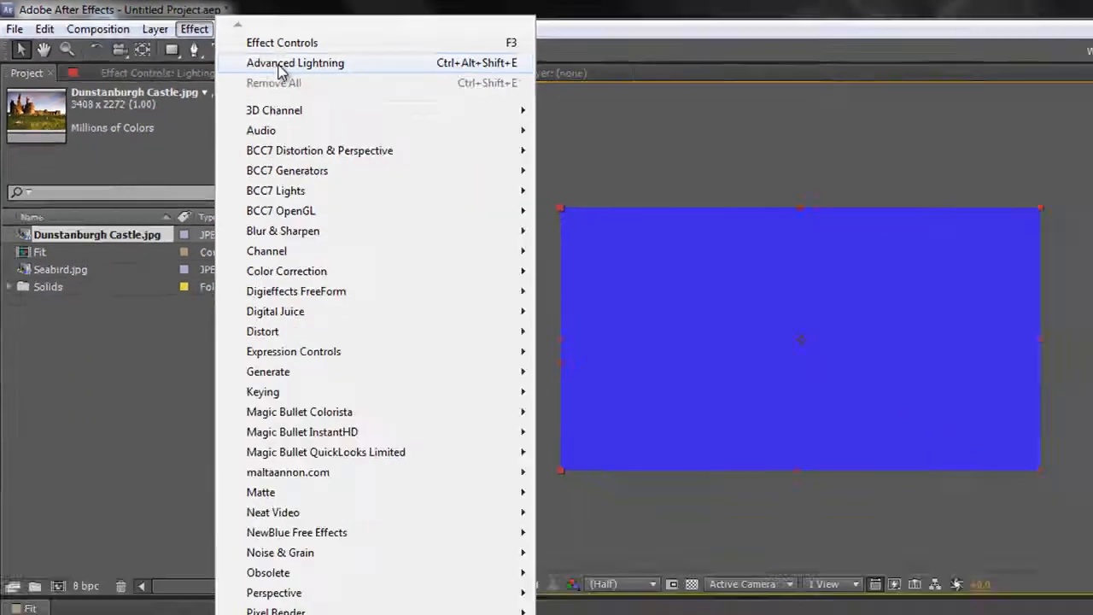
left_click(397, 92)
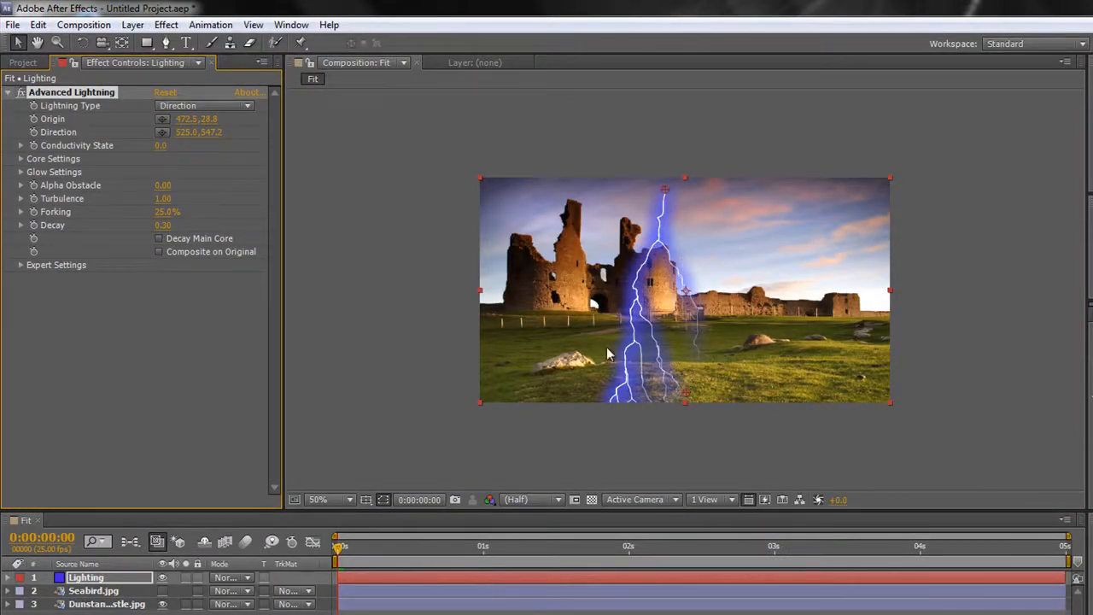
left_click_drag(666, 189, 809, 201)
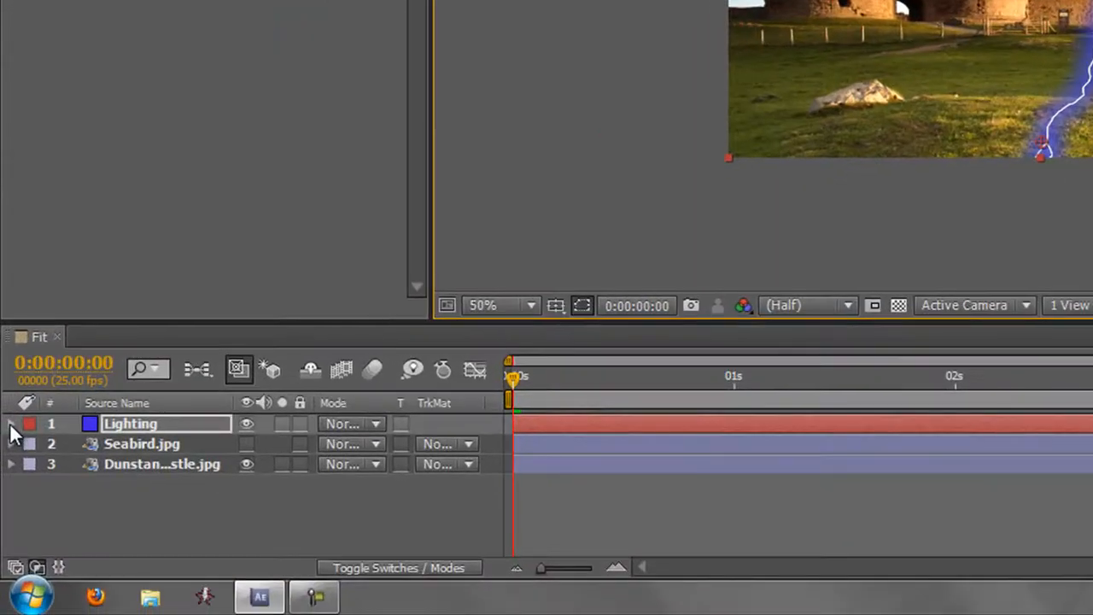
Expand the Lighting layer's Transform properties in the timeline and look through them.
left_click(11, 424)
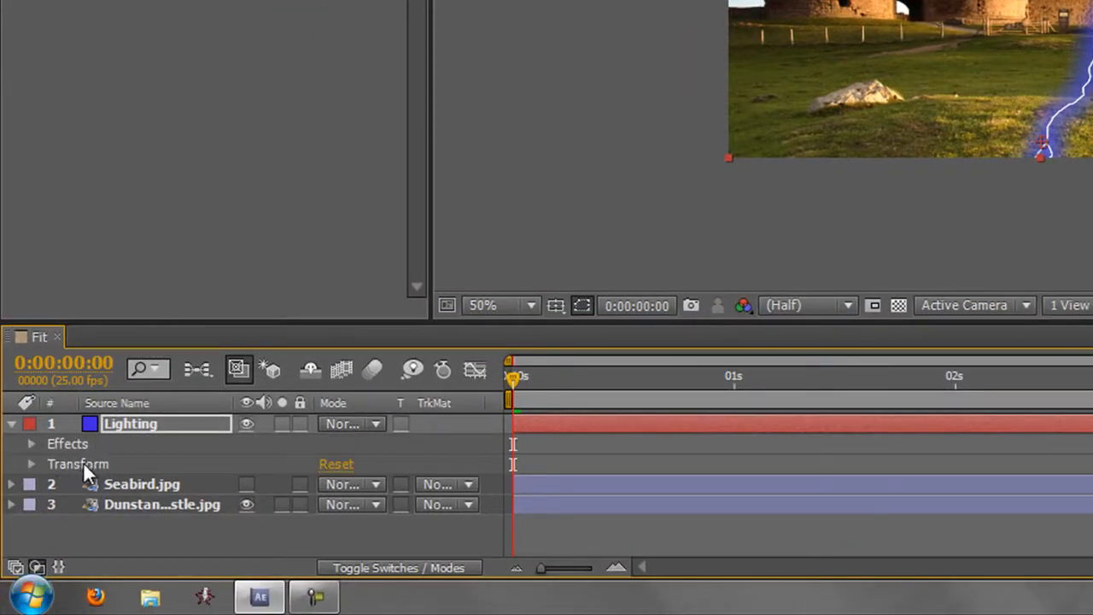
left_click(31, 464)
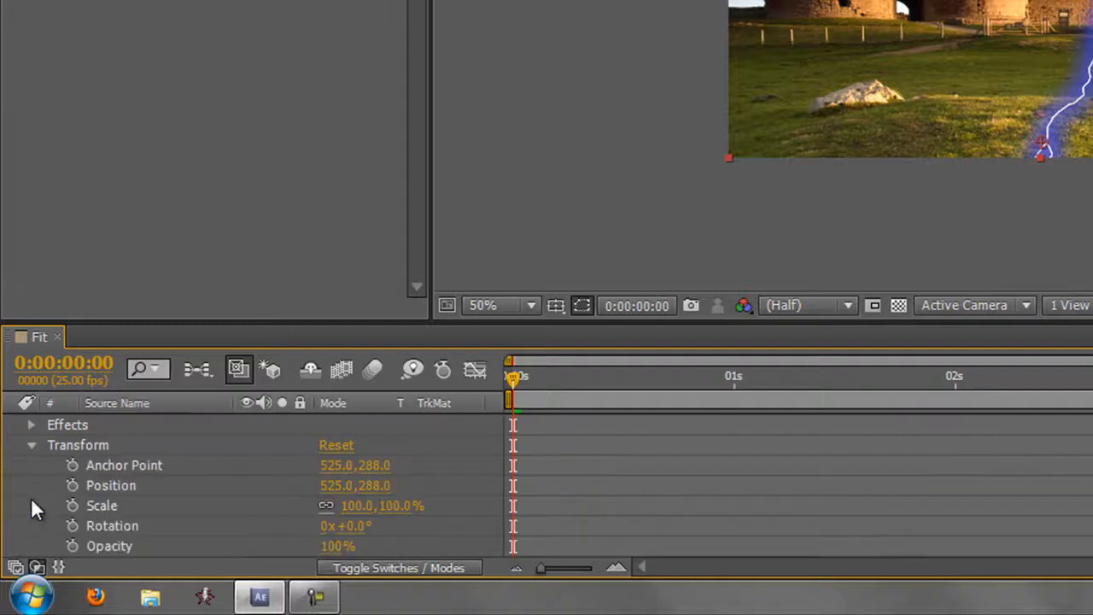
scroll(143, 460, "down", 1)
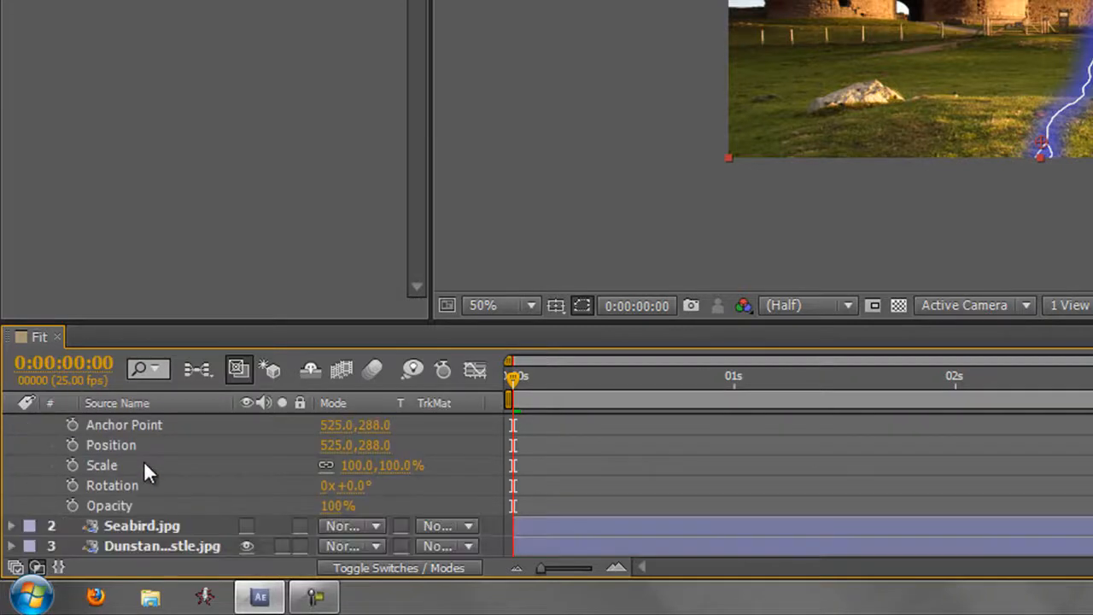
scroll(145, 460, "up", 1)
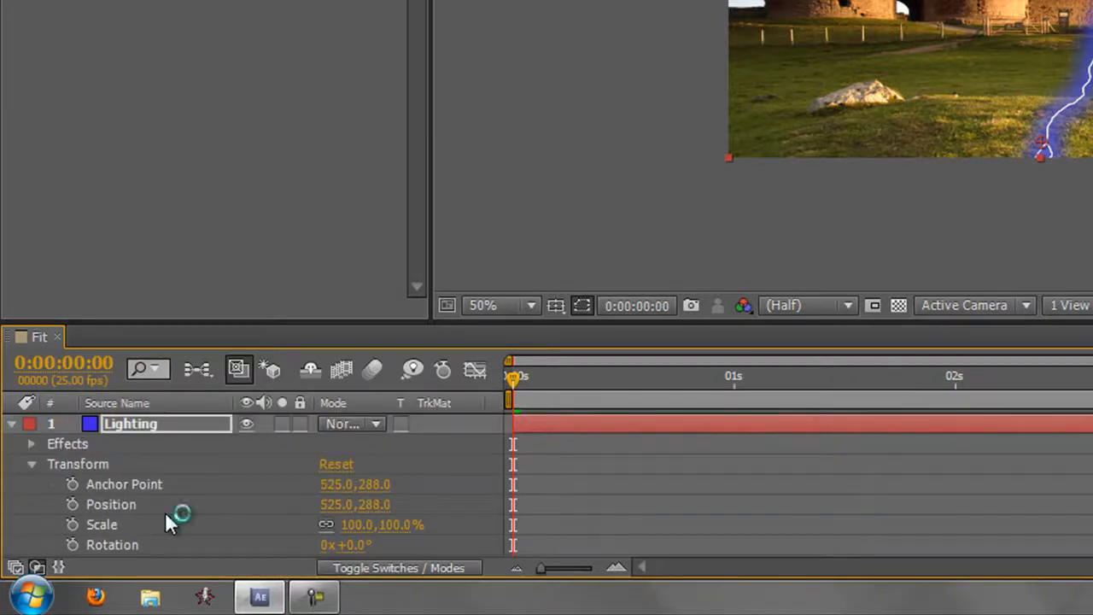